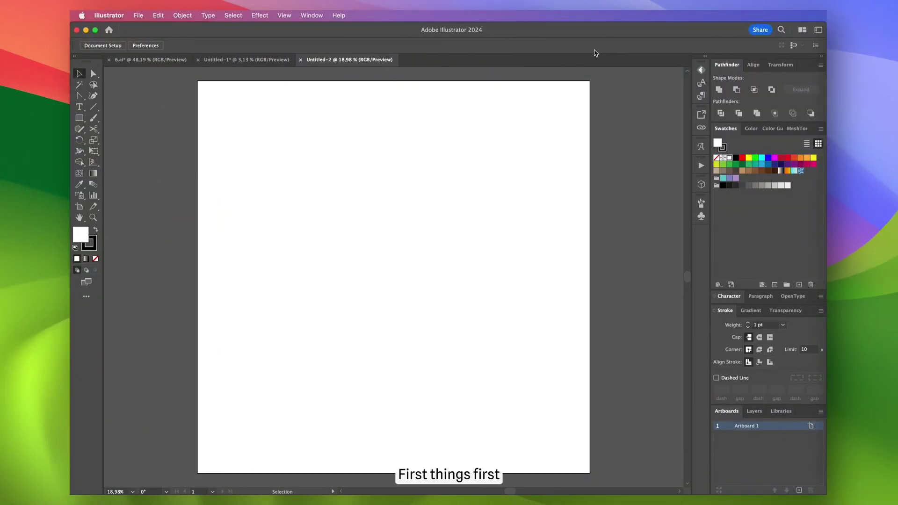
# - Draw a tall dark red ellipse without a stroke, about 119 pt wide and 258 pt high, near the artboard's centre
pyautogui.press('l')
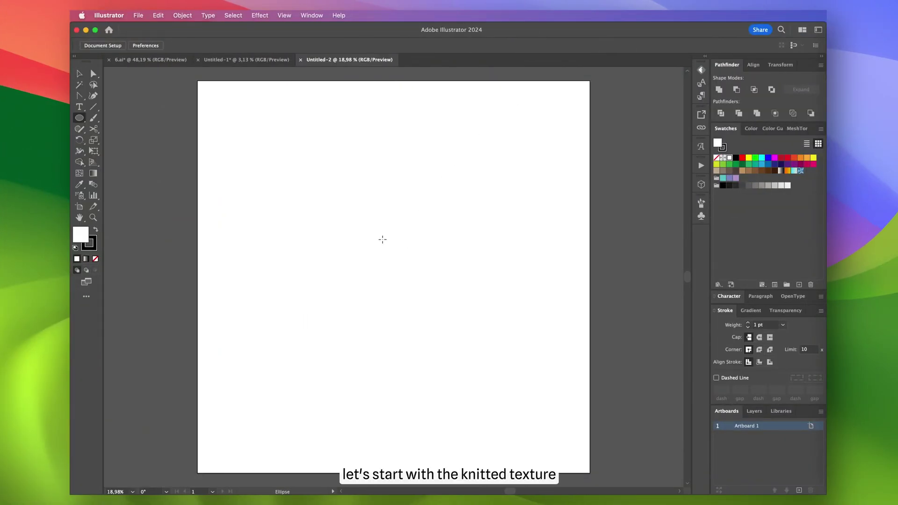
pyautogui.scroll(5, 382, 239)
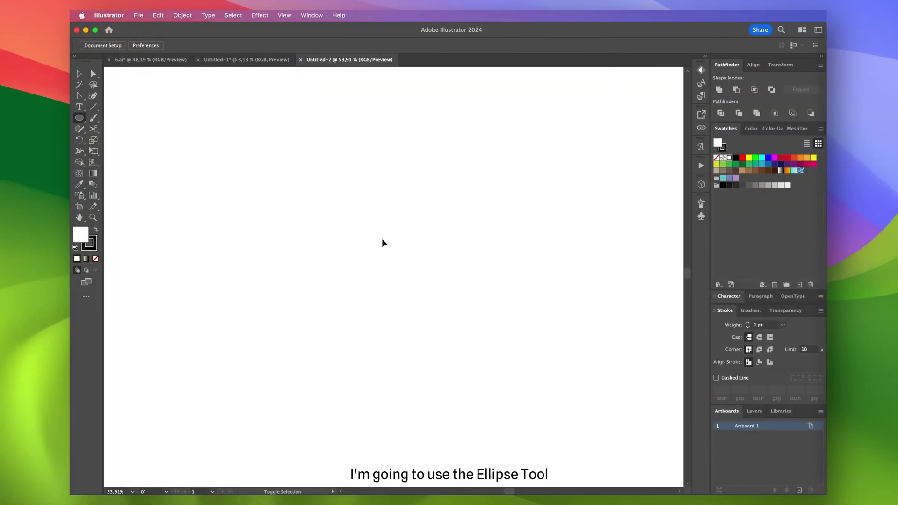
pyautogui.moveTo(362, 198); pyautogui.dragTo(415, 314)
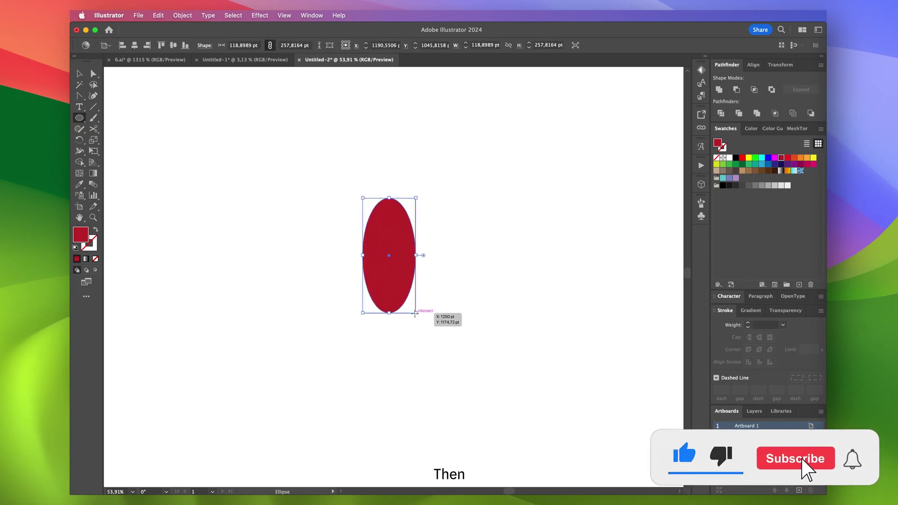
# - Sharpen the ellipse's top and bottom anchor points into corners and narrow the shape to about 92 pt wide
pyautogui.hotkey('shift', 'c')
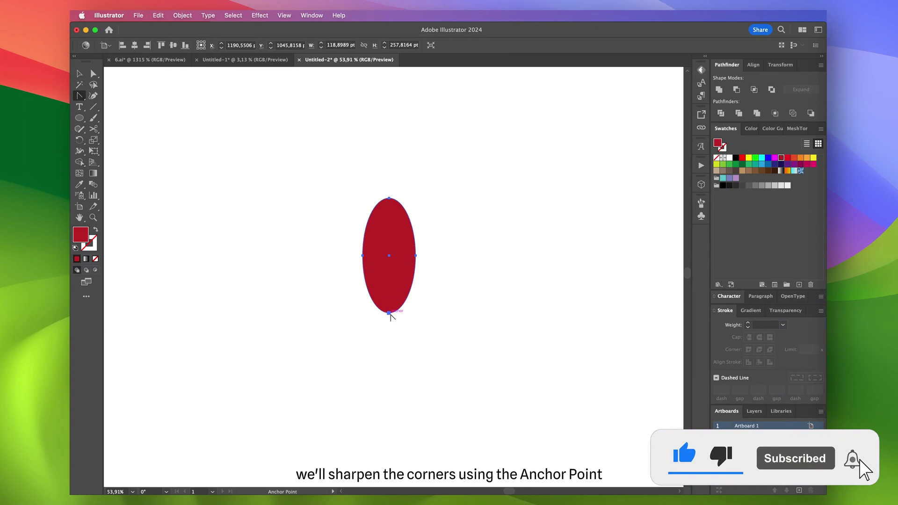
pyautogui.click(390, 312)
pyautogui.click(389, 198)
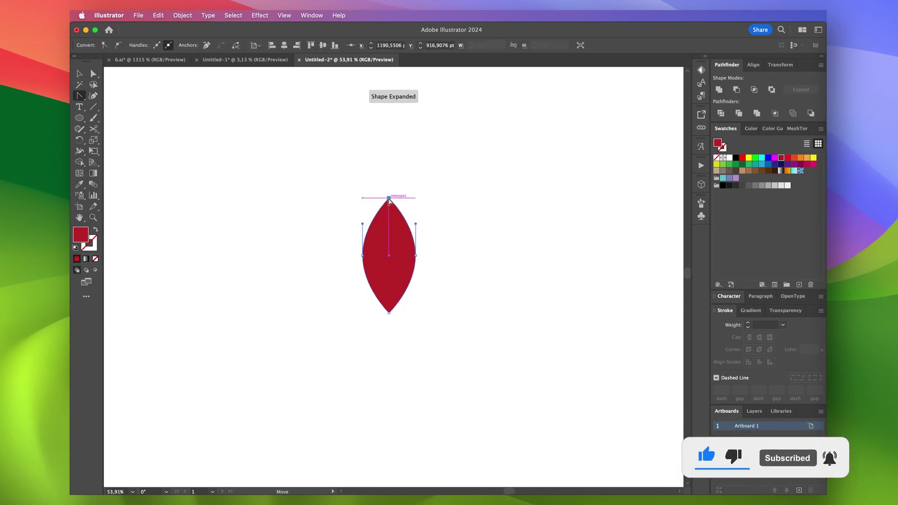
pyautogui.press('v')
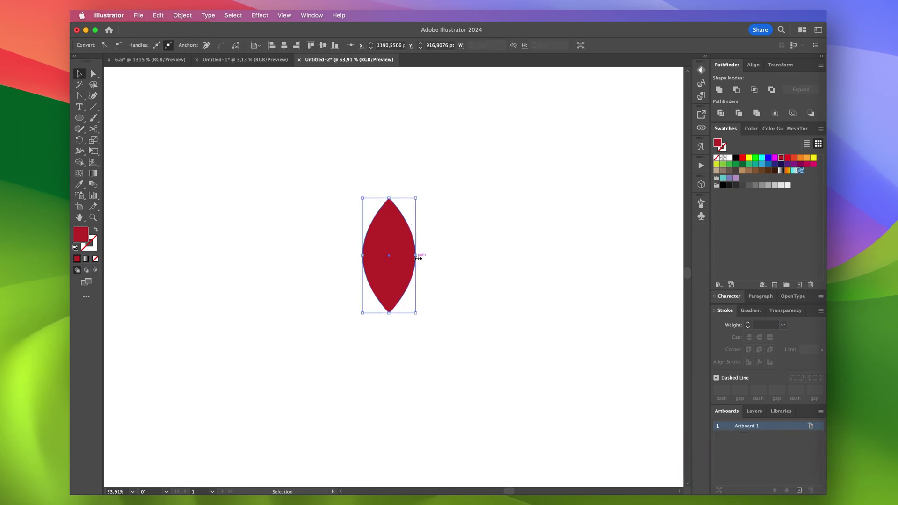
pyautogui.moveTo(418, 258); pyautogui.dragTo(405, 259)
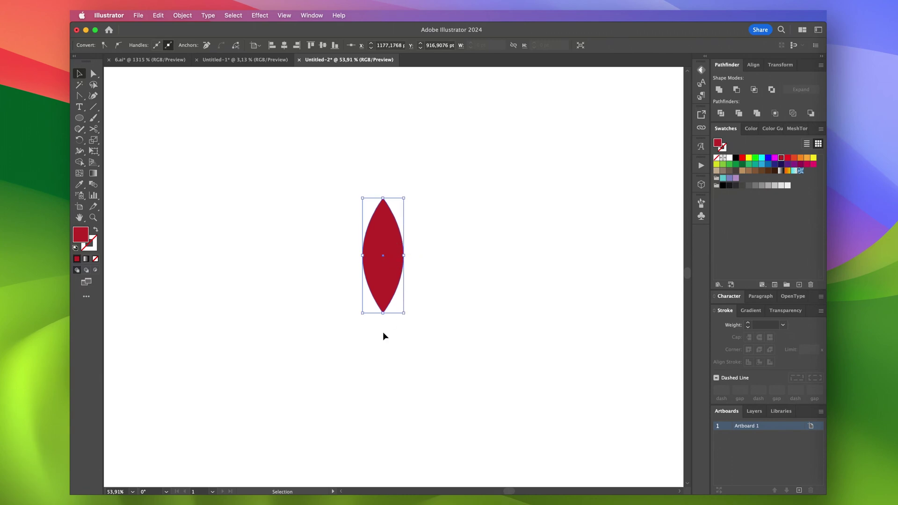
# - Rotate the leaf shape by 15°
pyautogui.click(777, 65)
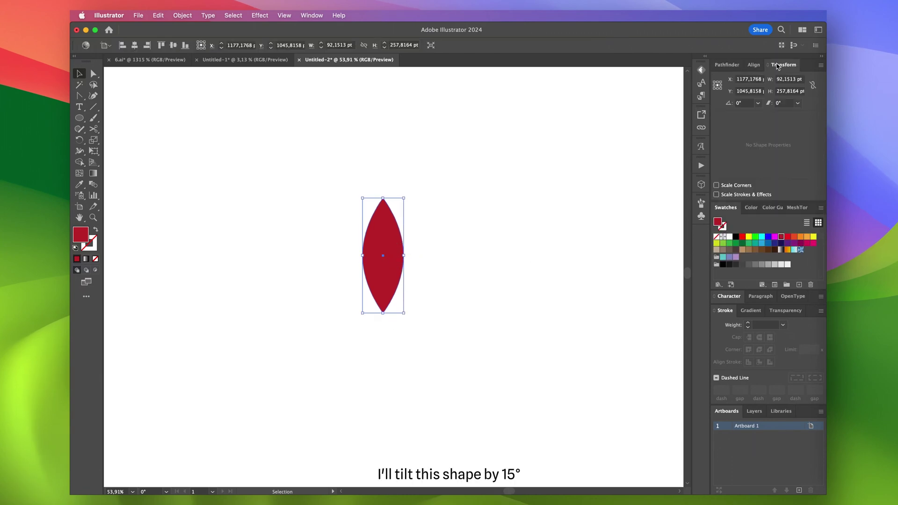
pyautogui.write('15')
pyautogui.press('Return')
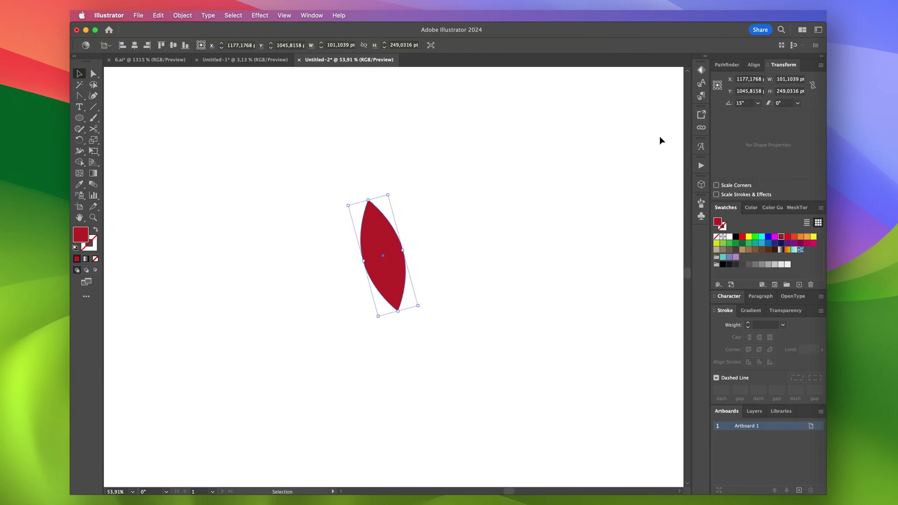
# - Duplicate the leaf horizontally beside the original and set the copy's rotation to -15° so the two form a V
pyautogui.keyDown('alt'); pyautogui.moveTo(389, 287); pyautogui.dragTo(433, 288); pyautogui.keyUp('alt')
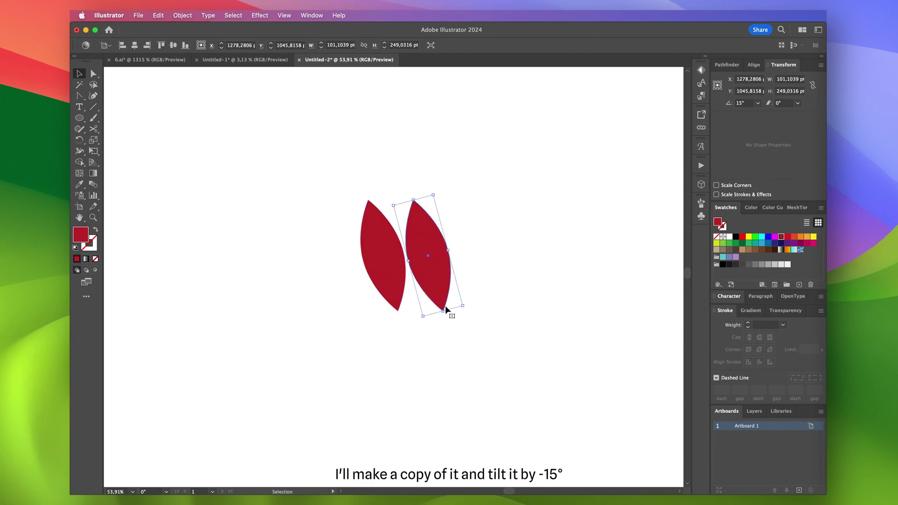
pyautogui.click(738, 104)
pyautogui.write('-')
pyautogui.press('Return')
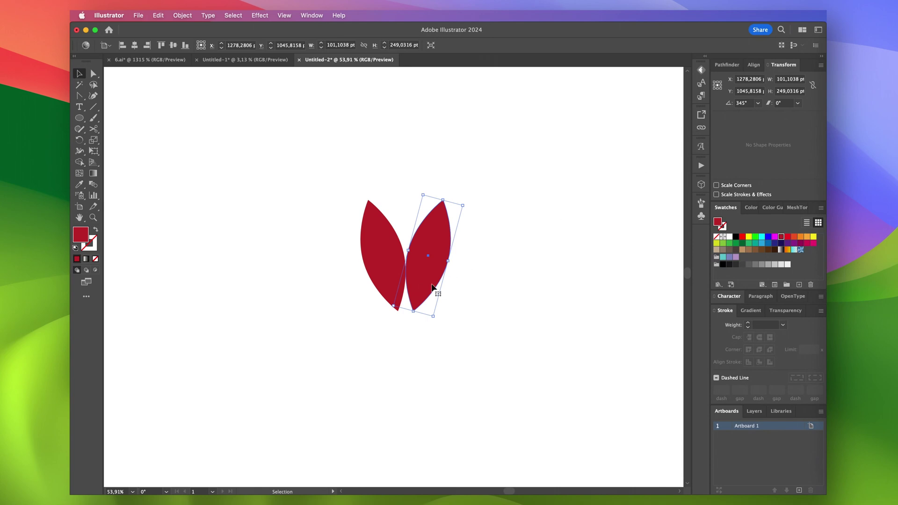
# - Shift the copied leaf until it slightly overlaps the original, and unite both leaves into one shape
pyautogui.keyDown('shift'); pyautogui.moveTo(432, 286); pyautogui.dragTo(427, 285); pyautogui.keyUp('shift')
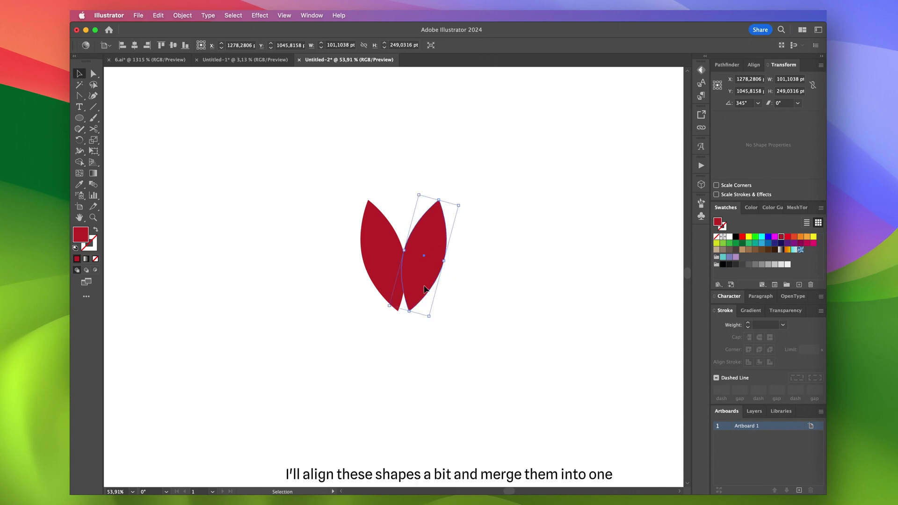
pyautogui.keyDown('shift'); pyautogui.click(379, 274); pyautogui.keyUp('shift')
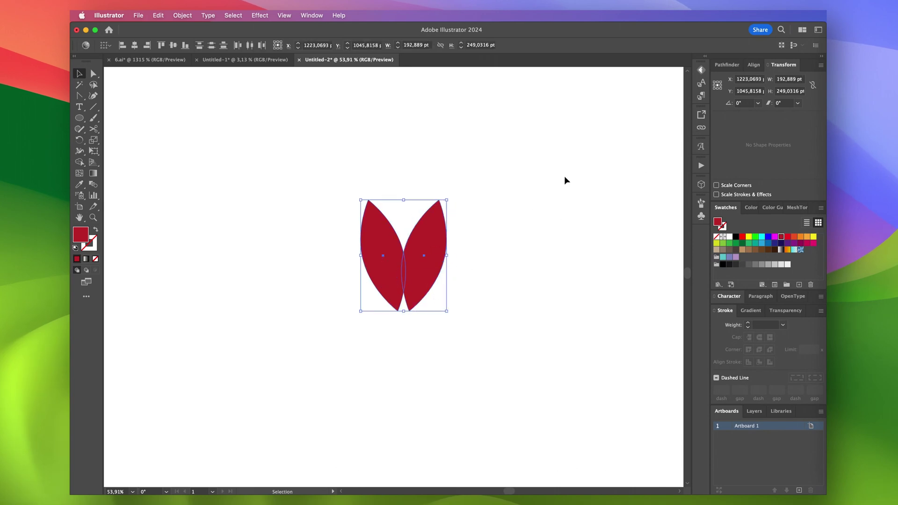
pyautogui.click(727, 66)
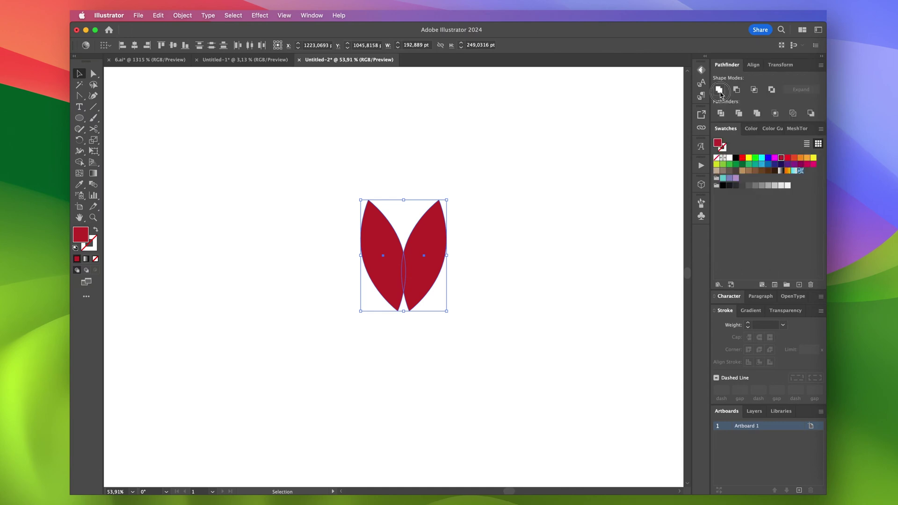
pyautogui.click(720, 89)
# - Move the shape's two bottom anchor points to its centre line and remove the notch between them to form a single tip
pyautogui.press('a')
pyautogui.click(398, 312)
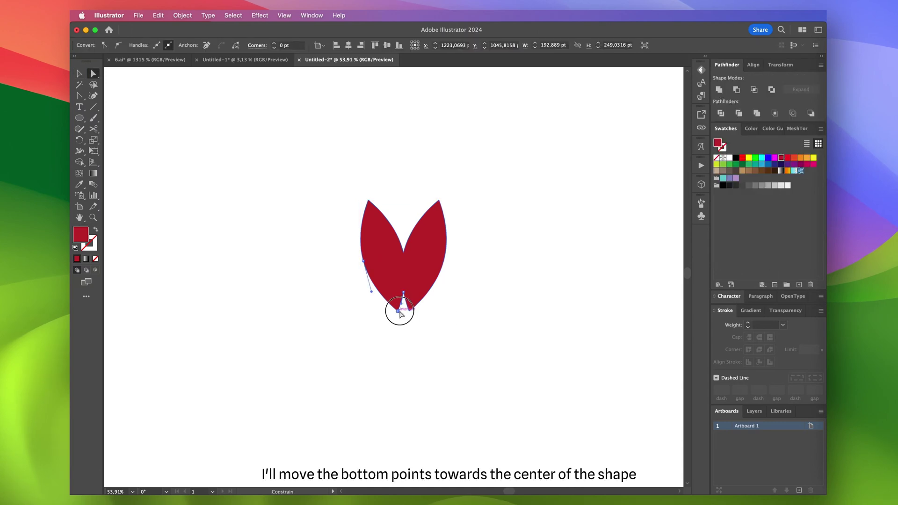
pyautogui.moveTo(403, 311); pyautogui.dragTo(403, 311)
pyautogui.click(404, 295)
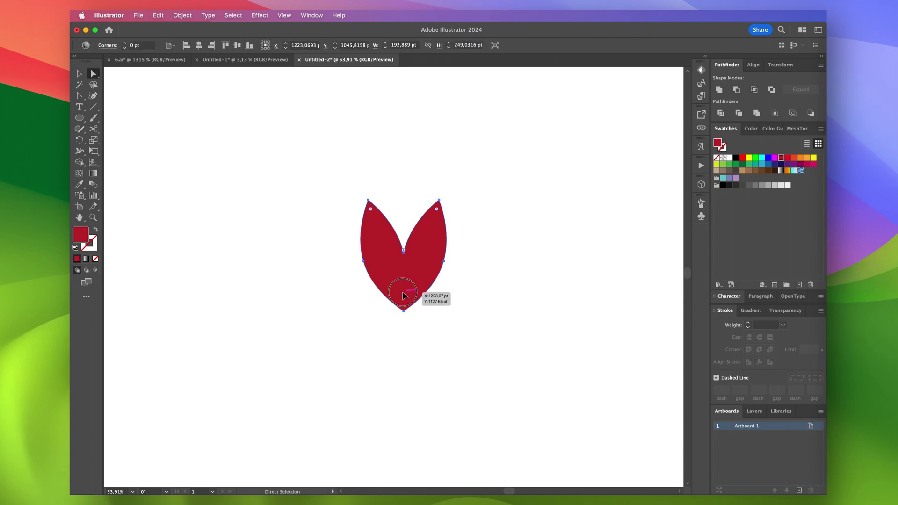
pyautogui.click(471, 197)
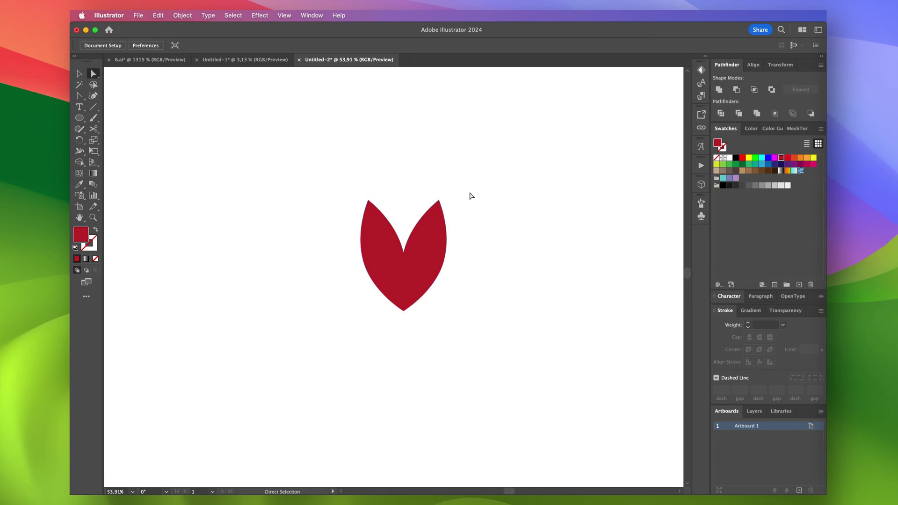
# - Resize the stitch shape to 38 × 50 pt in the artboard's upper-left corner and place a copy in the upper-right corner
pyautogui.click(440, 244)
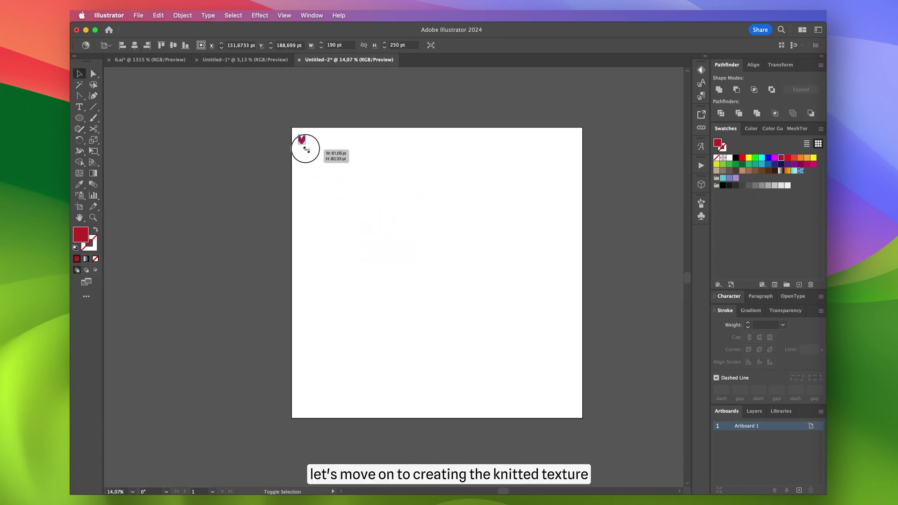
pyautogui.press('super+equal')
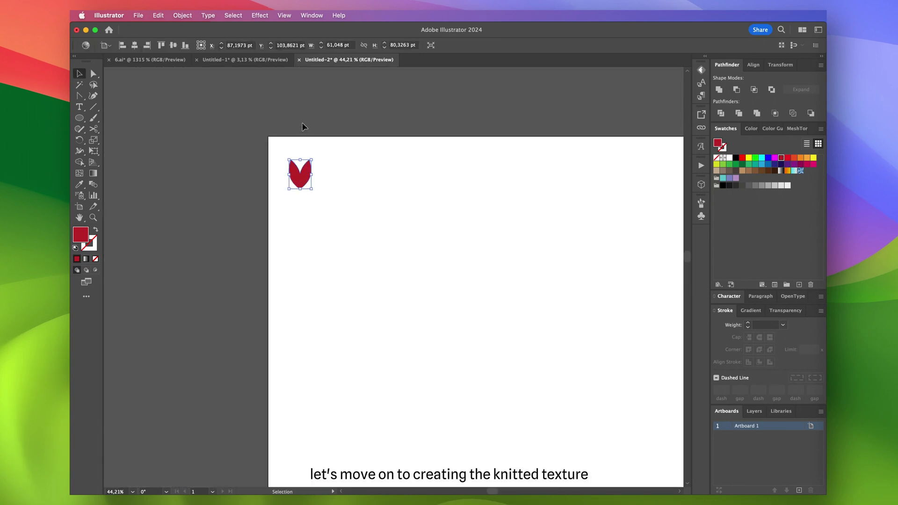
pyautogui.click(323, 165)
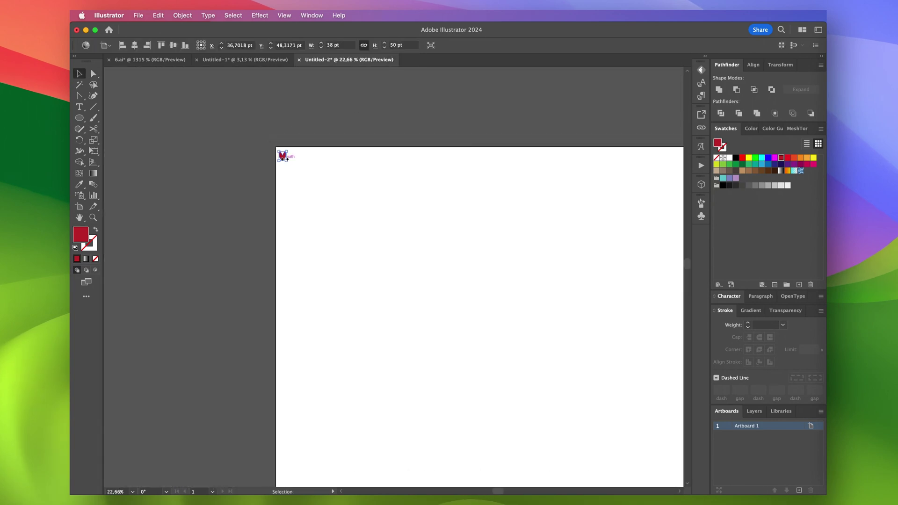
pyautogui.moveTo(289, 160); pyautogui.dragTo(559, 162)
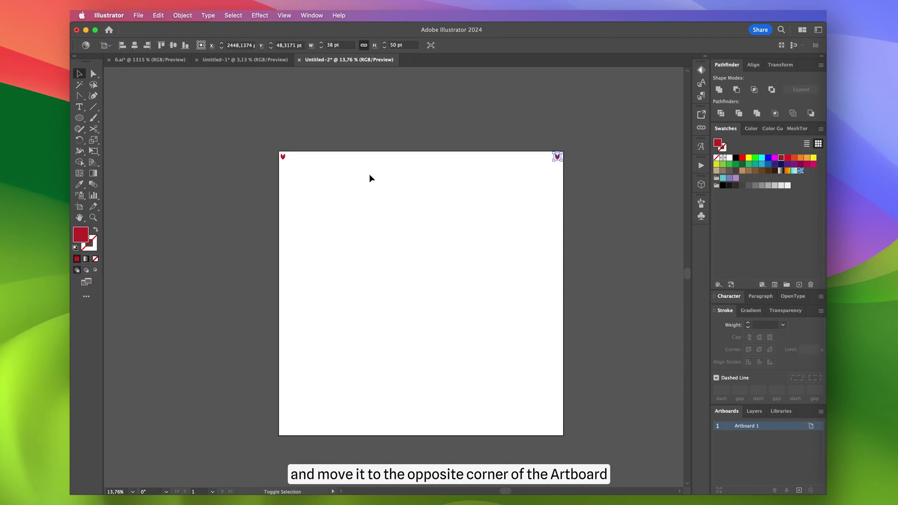
# - Make a blend between the two stitch shapes along the artboard's top edge
pyautogui.keyDown('shift'); pyautogui.click(283, 158); pyautogui.keyUp('shift')
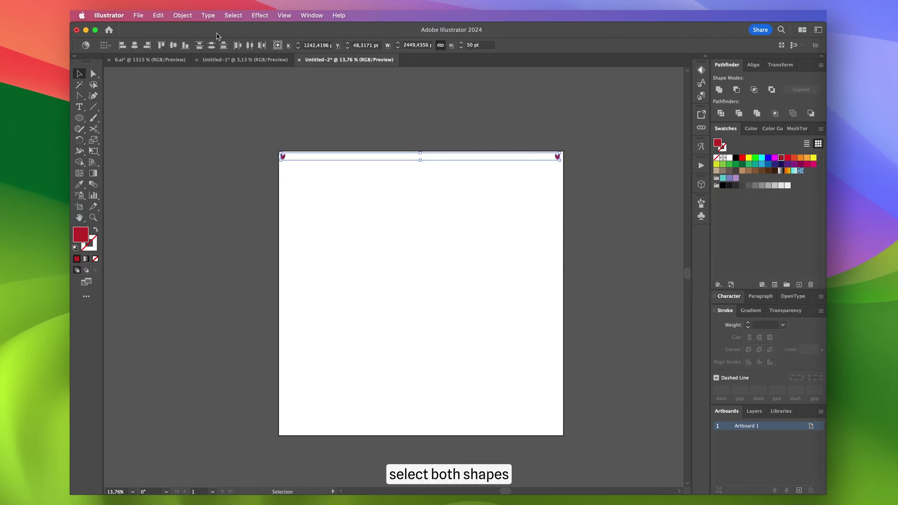
pyautogui.click(182, 16)
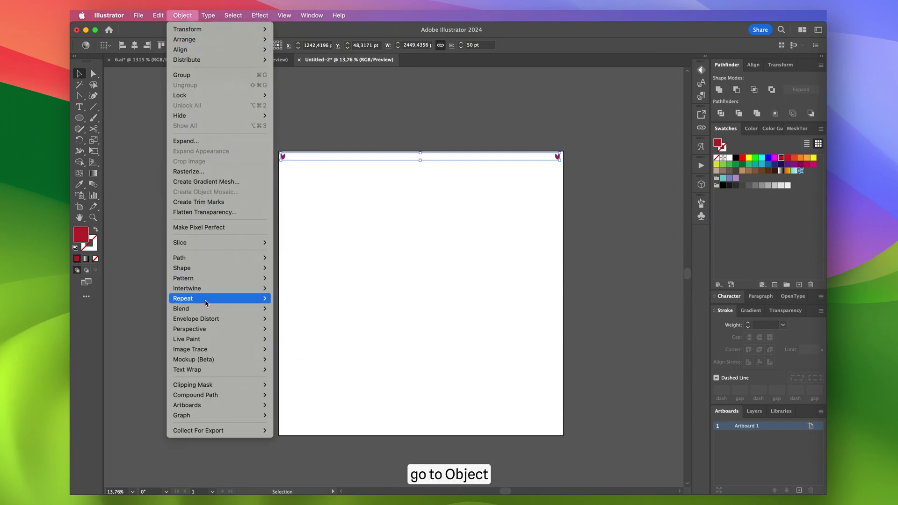
pyautogui.moveTo(208, 309)
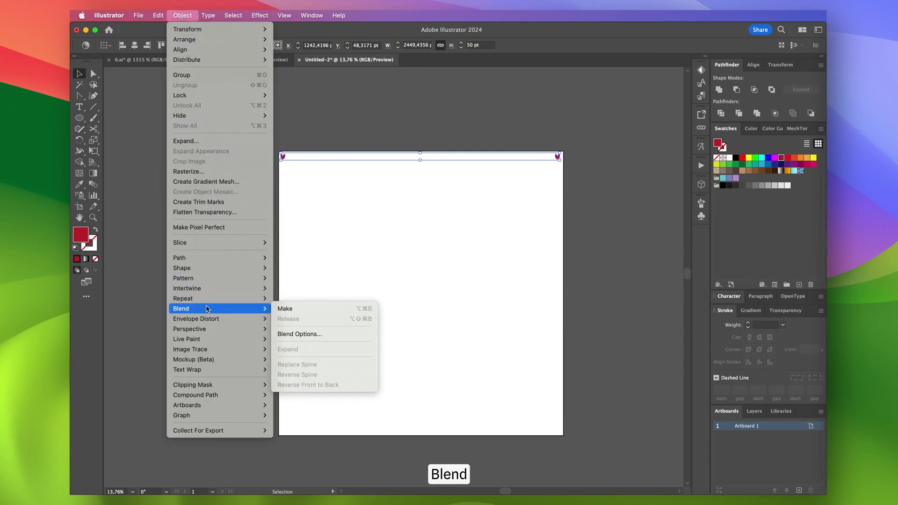
pyautogui.click(285, 308)
pyautogui.scroll(5, 293, 170)
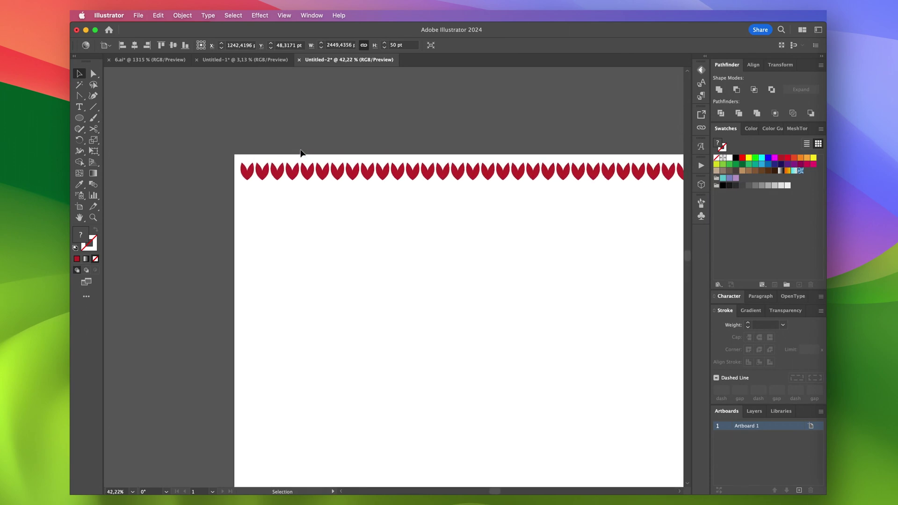
# - Set the blend's spacing to Specified Steps with a value of 58
pyautogui.click(187, 16)
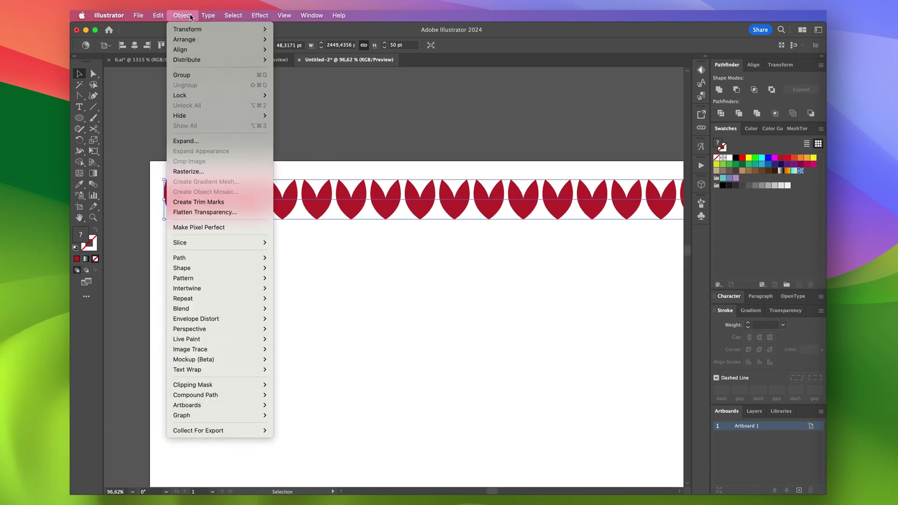
pyautogui.moveTo(194, 317)
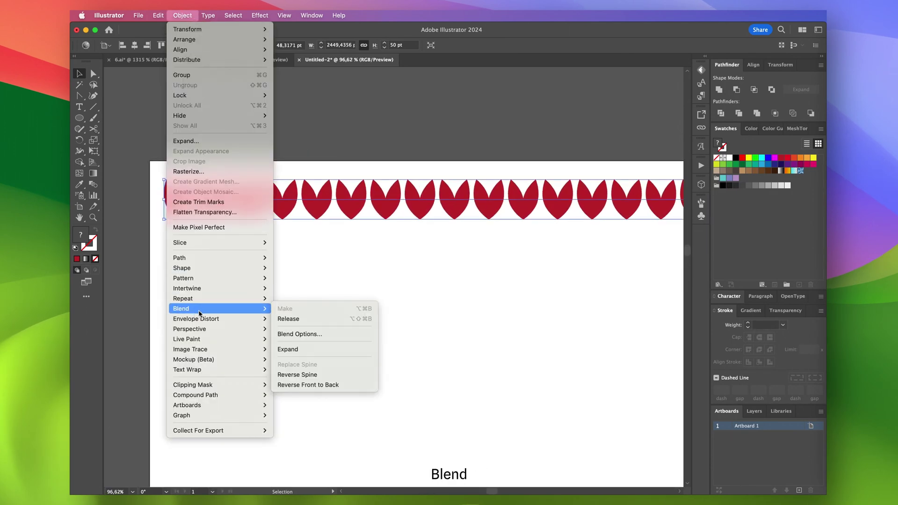
pyautogui.click(305, 334)
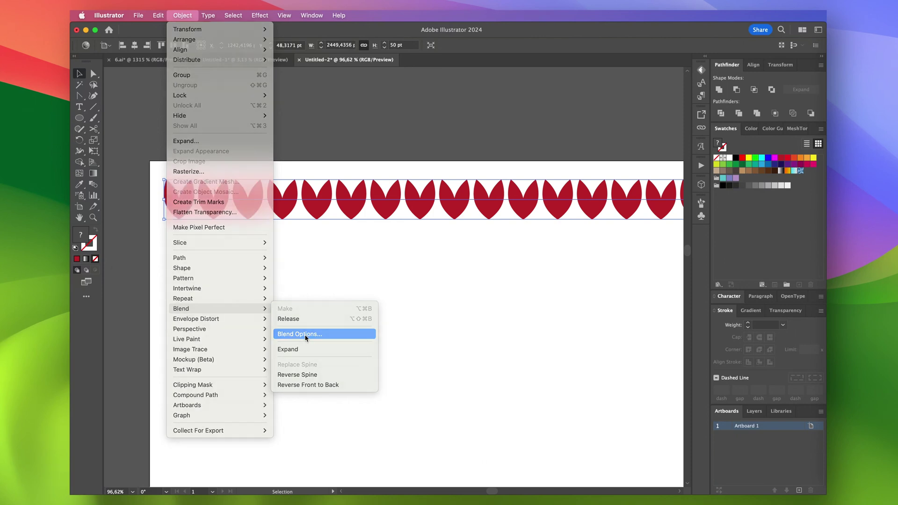
pyautogui.click(455, 321)
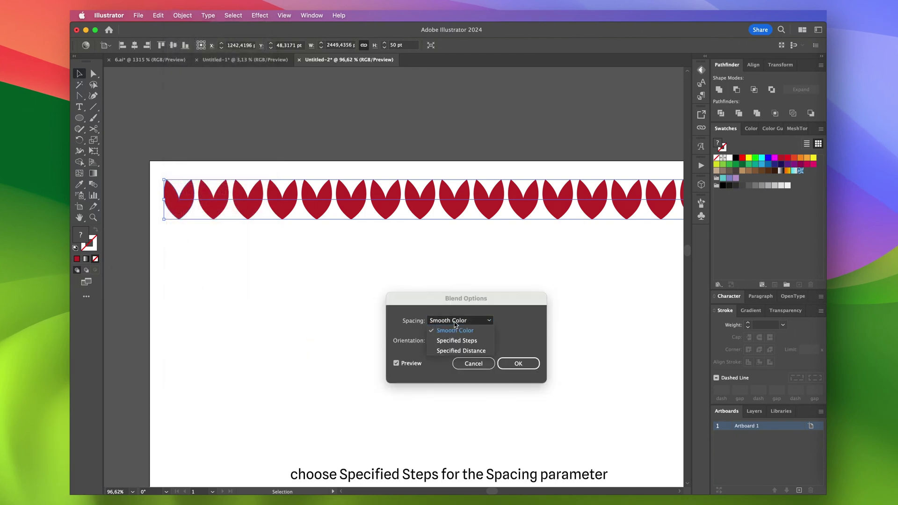
pyautogui.click(457, 340)
pyautogui.write('58')
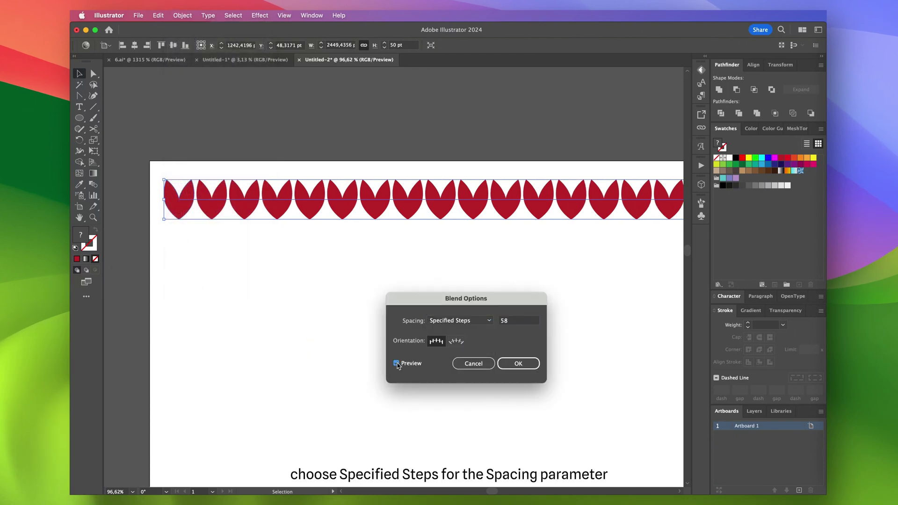
pyautogui.click(519, 365)
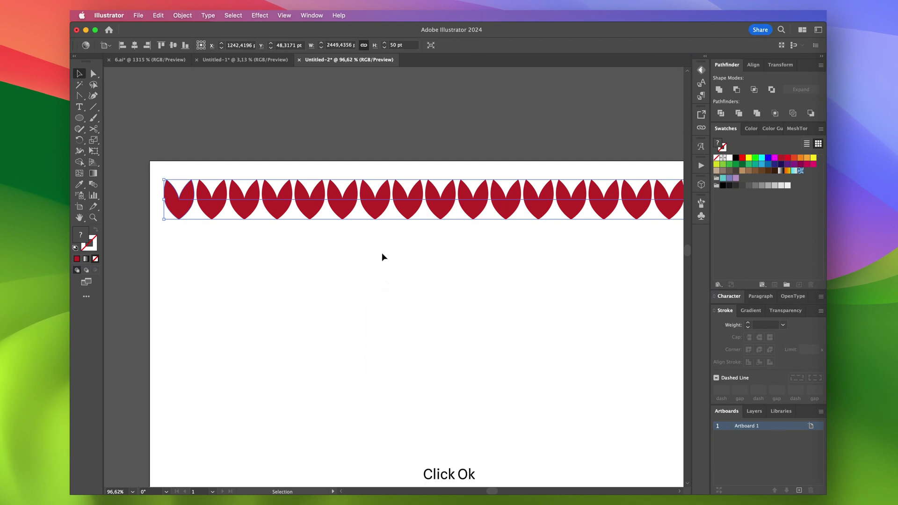
# - Expand the blended row into vector objects with Object and Fill enabled
pyautogui.click(182, 15)
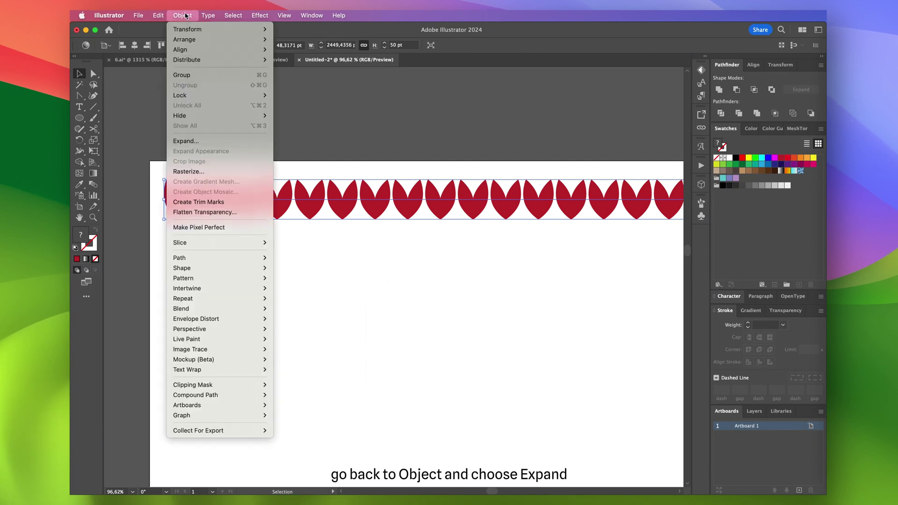
pyautogui.click(190, 141)
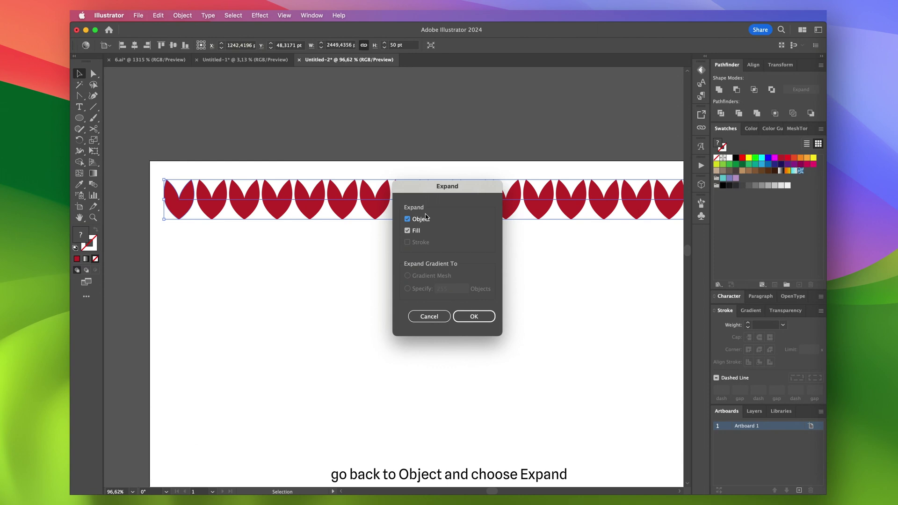
pyautogui.click(466, 317)
# - Copy the expanded stitch row to the artboard's bottom edge and select both rows
pyautogui.scroll(-10, 408, 260)
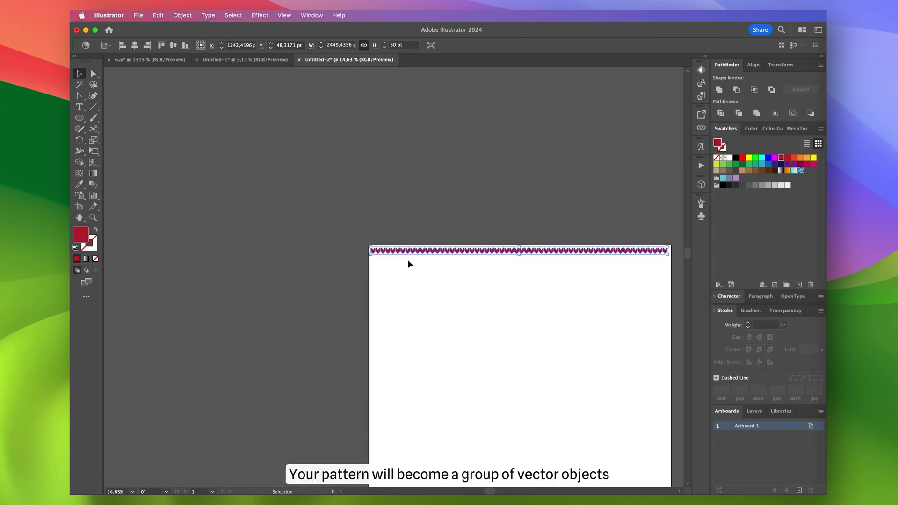
pyautogui.scroll(-5, 408, 260)
pyautogui.hscroll(3, 408, 260)
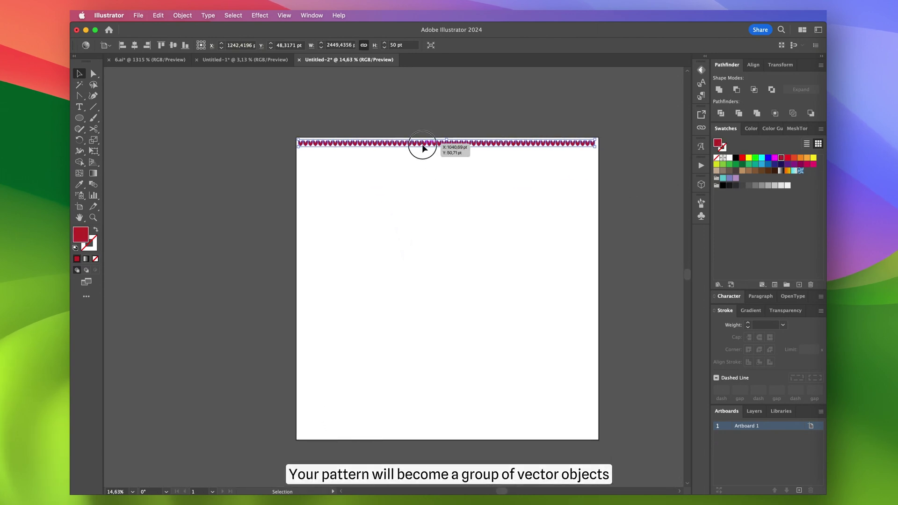
pyautogui.keyDown('alt'); pyautogui.moveTo(422, 149); pyautogui.dragTo(457, 435); pyautogui.keyUp('alt')
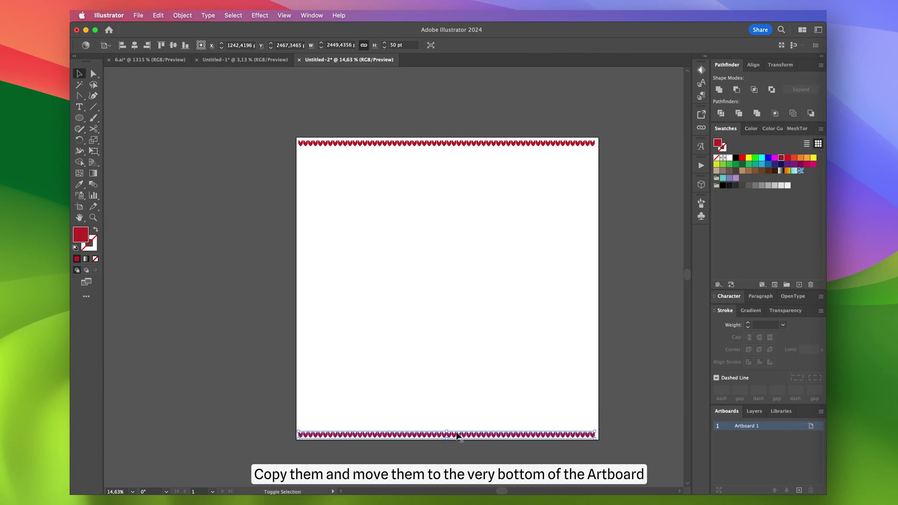
pyautogui.keyDown('shift'); pyautogui.click(426, 148); pyautogui.keyUp('shift')
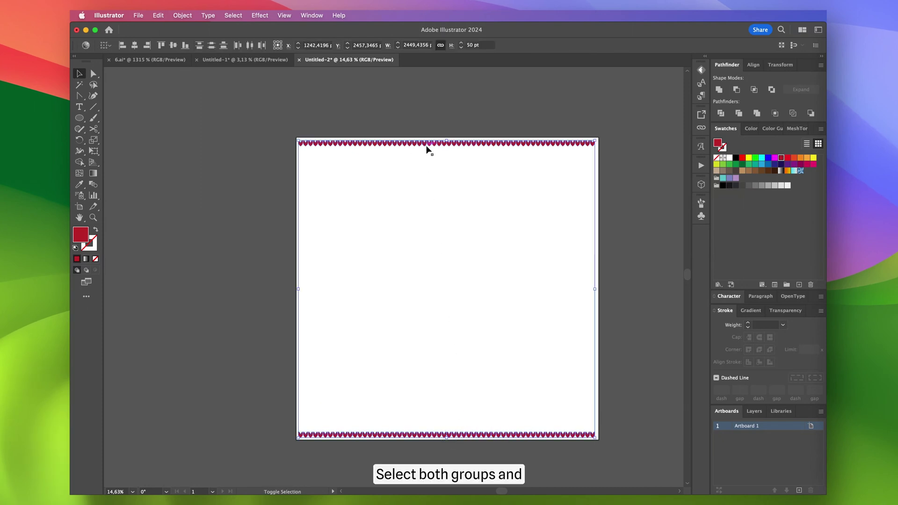
# - Make a blend between the stitch rows at the artboard's upper and lower edges
pyautogui.click(182, 15)
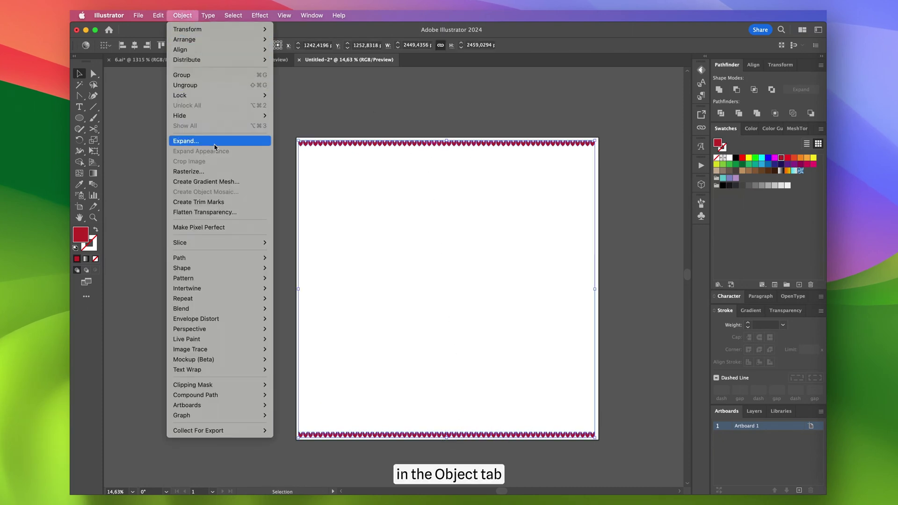
pyautogui.moveTo(218, 312)
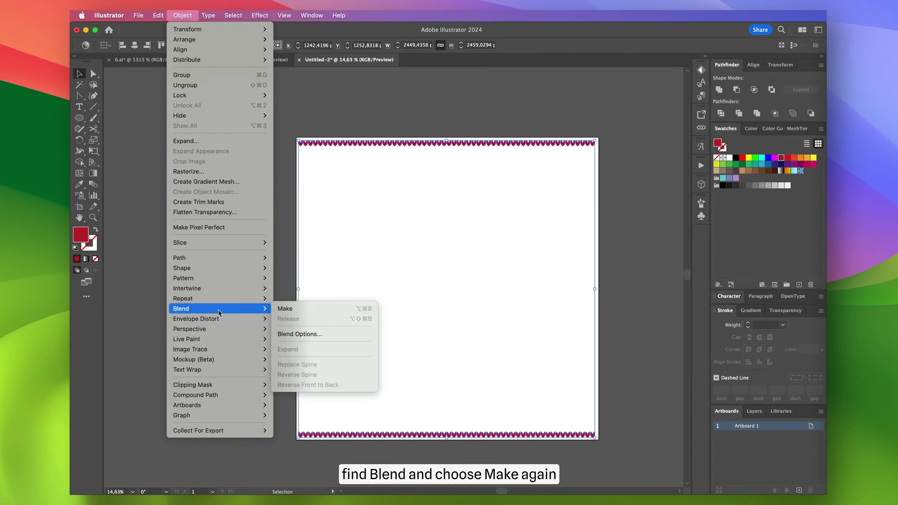
pyautogui.click(284, 310)
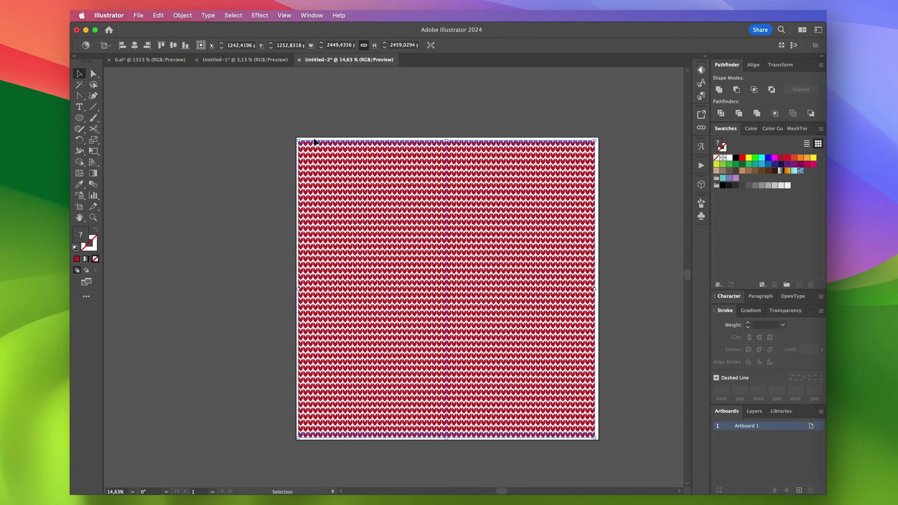
# - Set the vertical blend's spacing to Specified Steps with a value of 60
pyautogui.scroll(10, 314, 139)
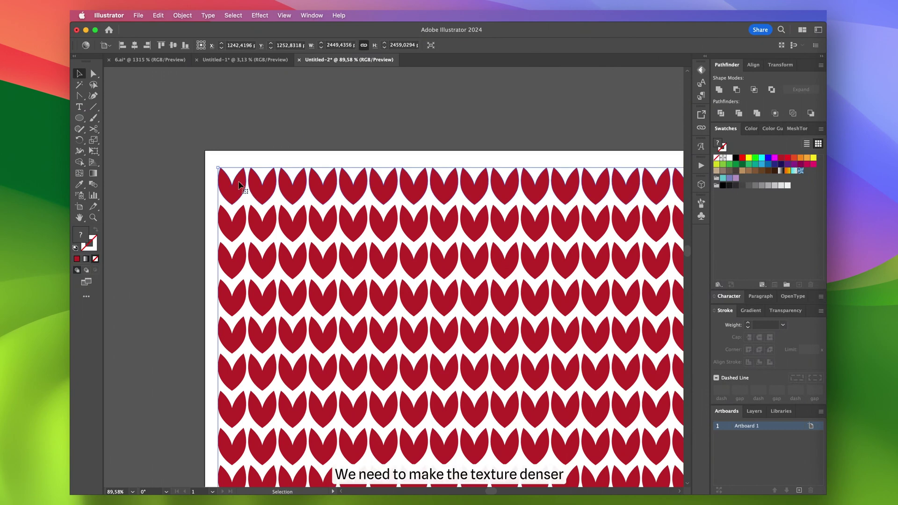
pyautogui.scroll(3, 239, 185)
pyautogui.click(192, 15)
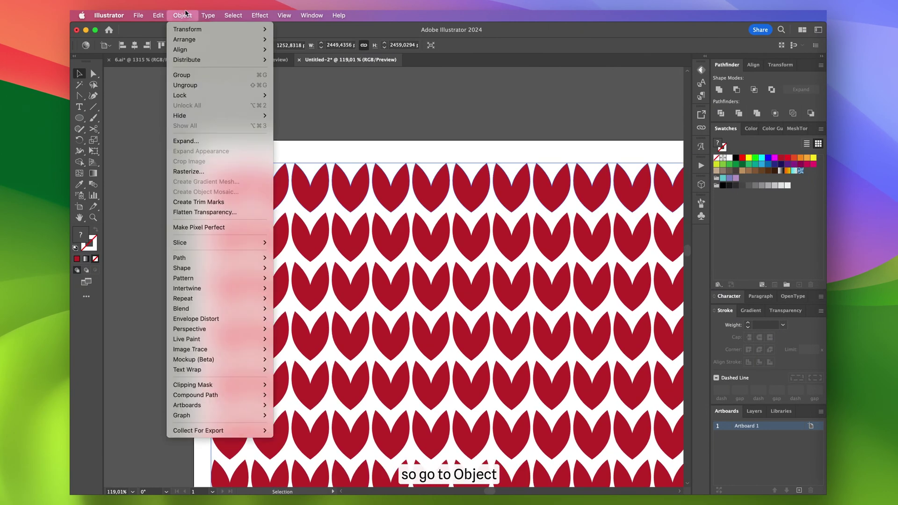
pyautogui.moveTo(231, 312)
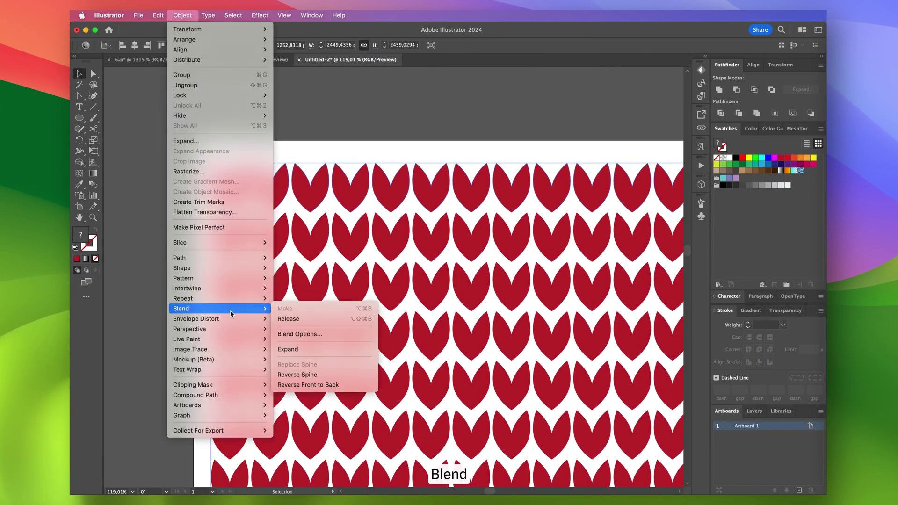
pyautogui.click(314, 335)
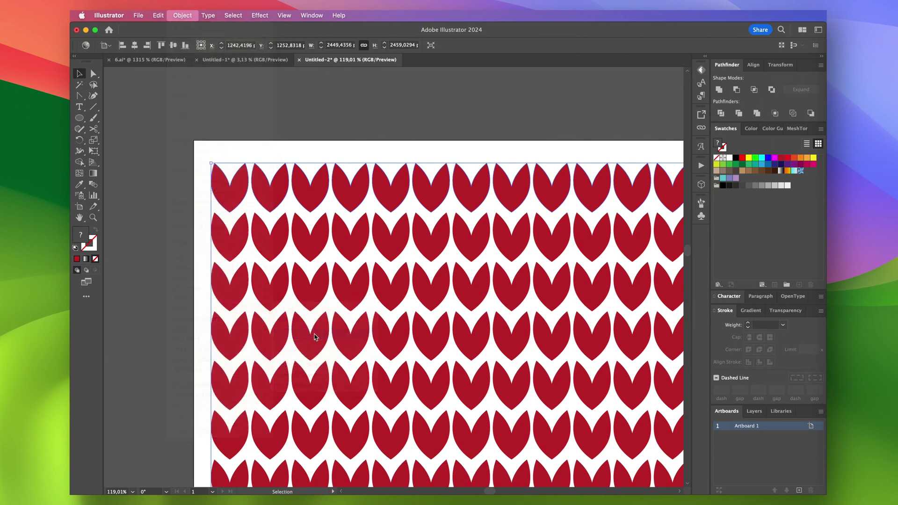
pyautogui.click(465, 325)
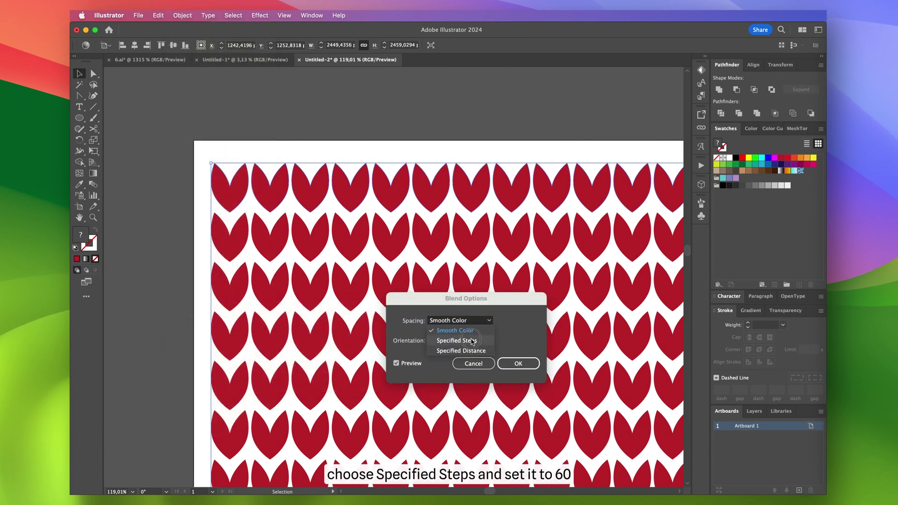
pyautogui.click(473, 341)
pyautogui.write('60')
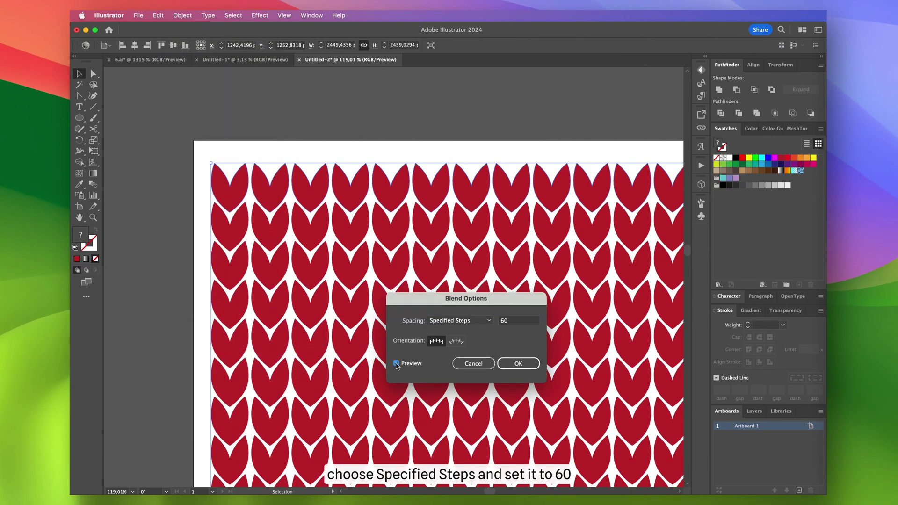
pyautogui.click(396, 364)
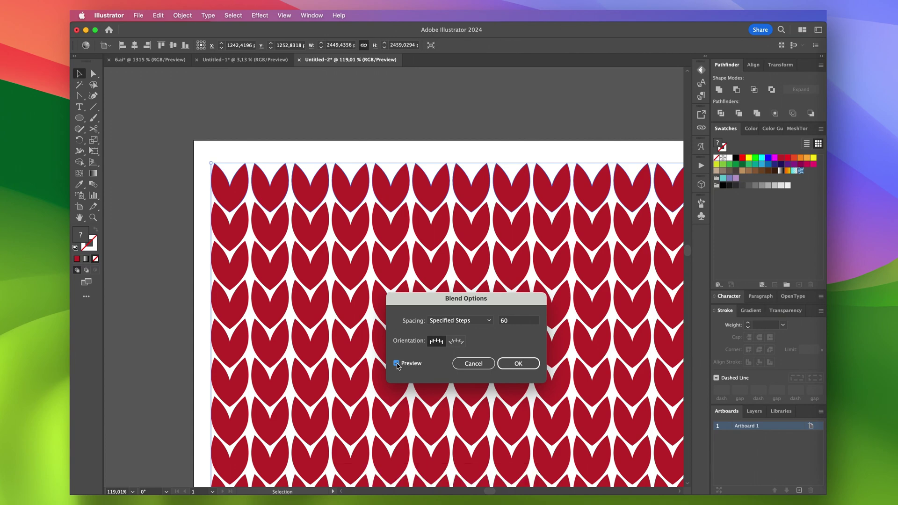
pyautogui.click(519, 364)
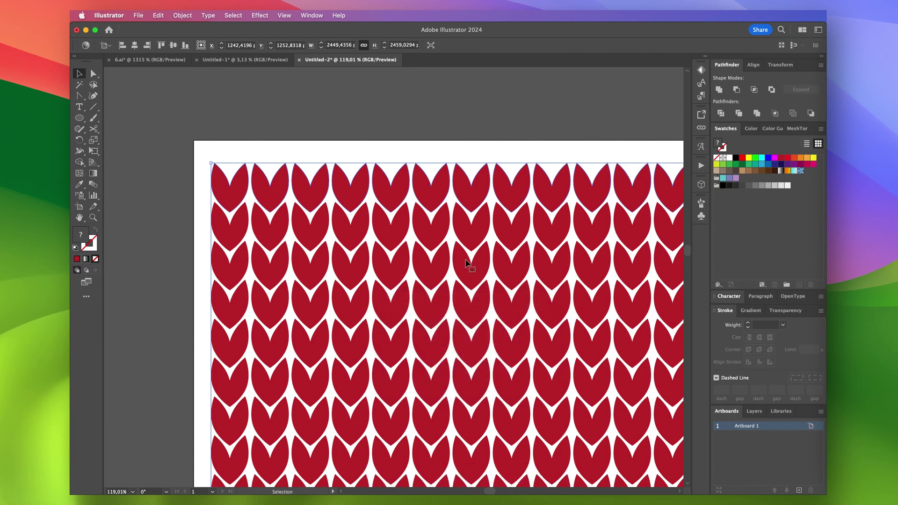
# - Expand the full stitch blend into vector objects with Object and Fill enabled
pyautogui.press('super+0')
pyautogui.click(182, 15)
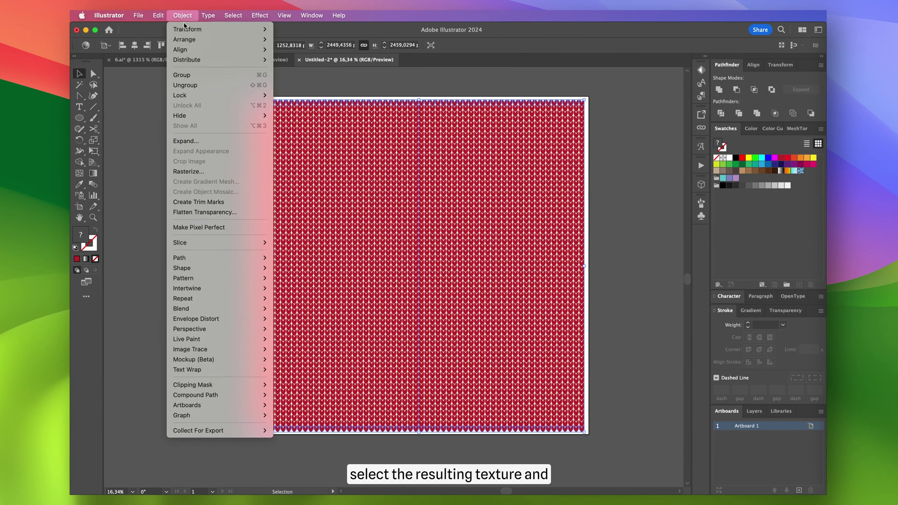
pyautogui.click(200, 147)
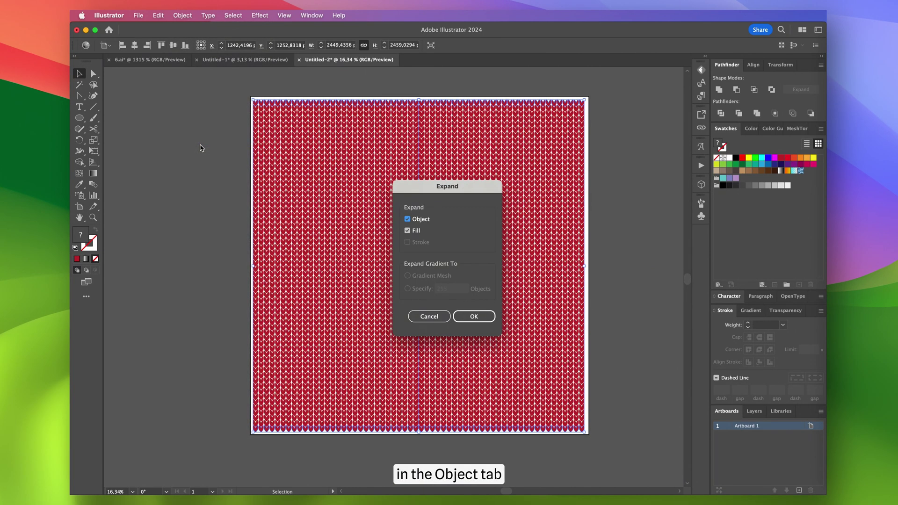
pyautogui.click(473, 316)
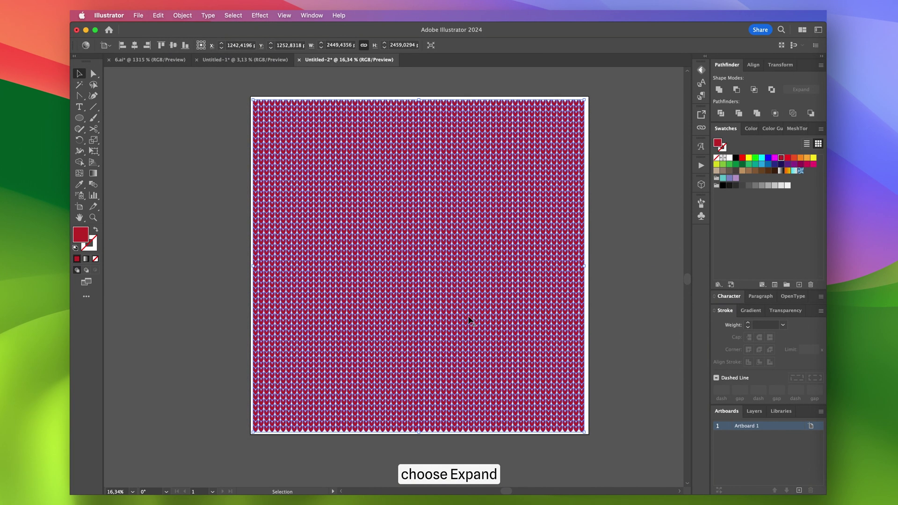
# - Ungroup the expanded texture twice and check that a single stitch can be selected on its own
pyautogui.rightClick(400, 129)
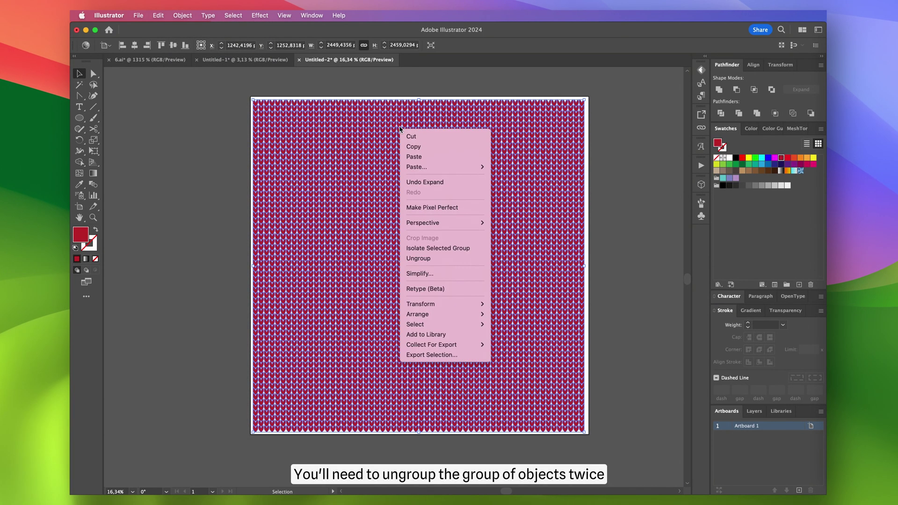
pyautogui.click(426, 258)
pyautogui.rightClick(399, 263)
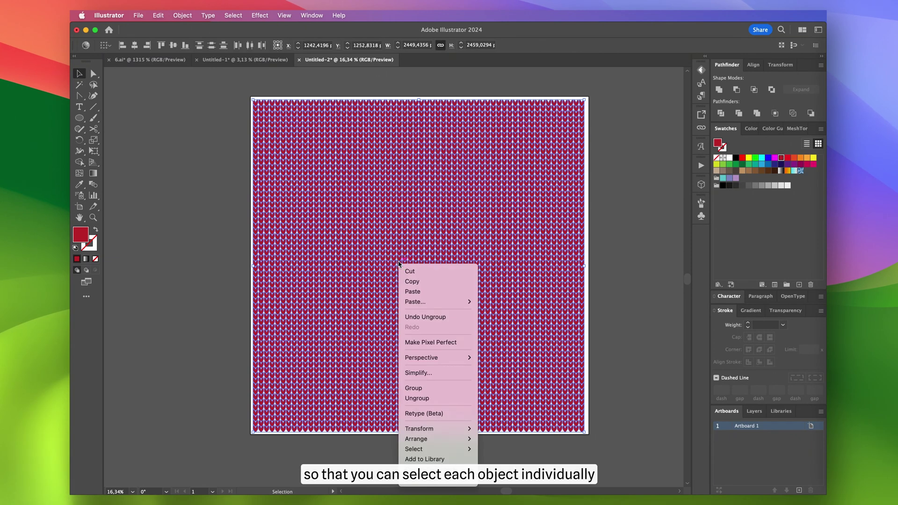
pyautogui.click(414, 398)
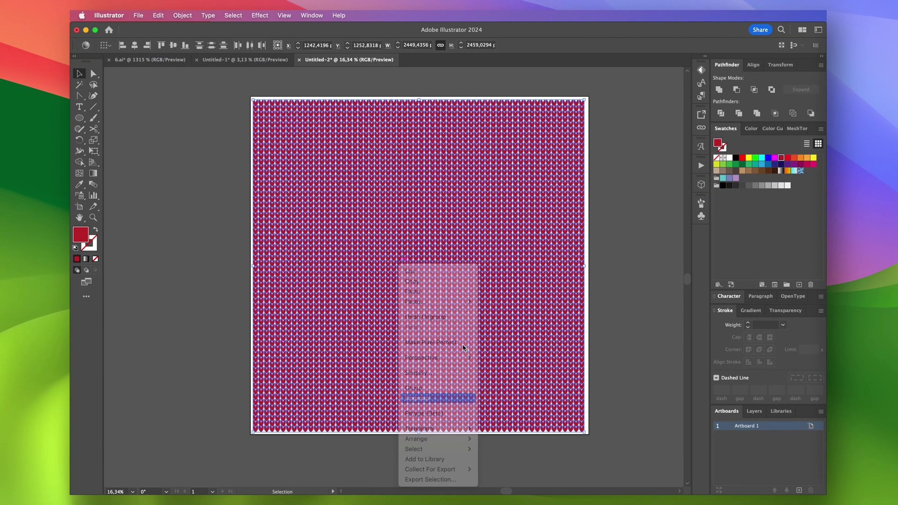
pyautogui.click(625, 161)
pyautogui.click(550, 152)
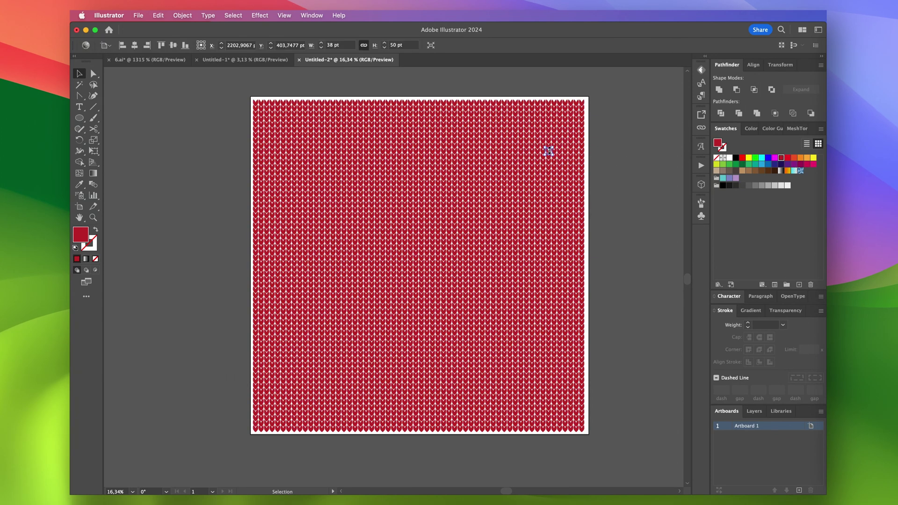
pyautogui.click(611, 157)
# - Draw a 2500 × 2500 pt rectangle covering the whole artboard
pyautogui.press('m')
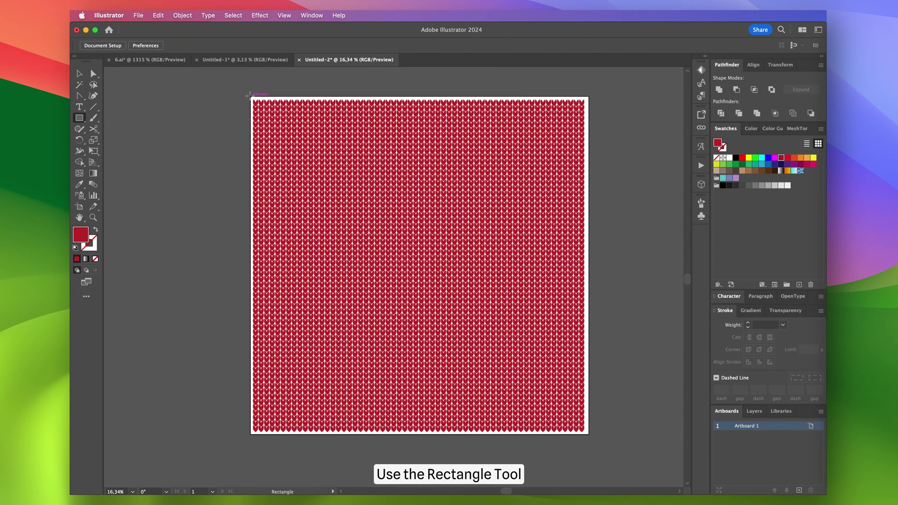
pyautogui.moveTo(251, 97); pyautogui.dragTo(589, 435)
pyautogui.press('v')
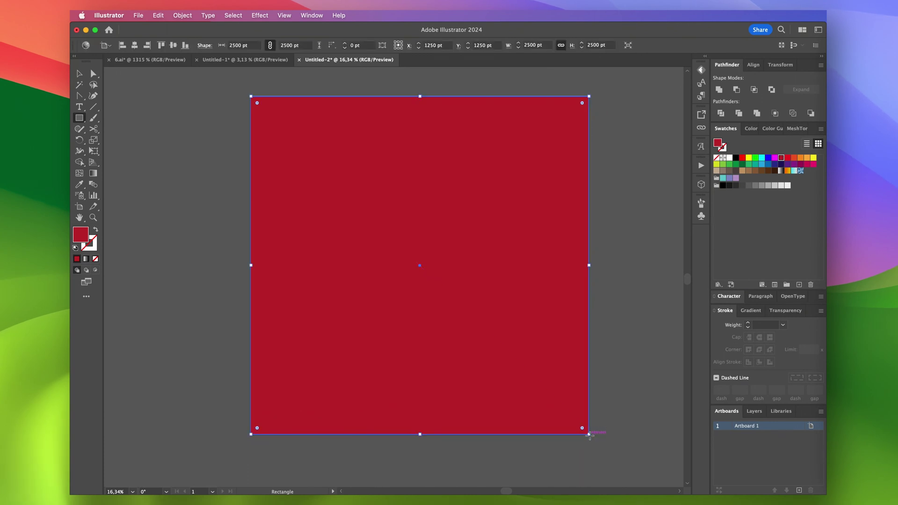
# - Send the rectangle behind the stitches and fill it with the dark red #5b0209
pyautogui.doubleClick(719, 143)
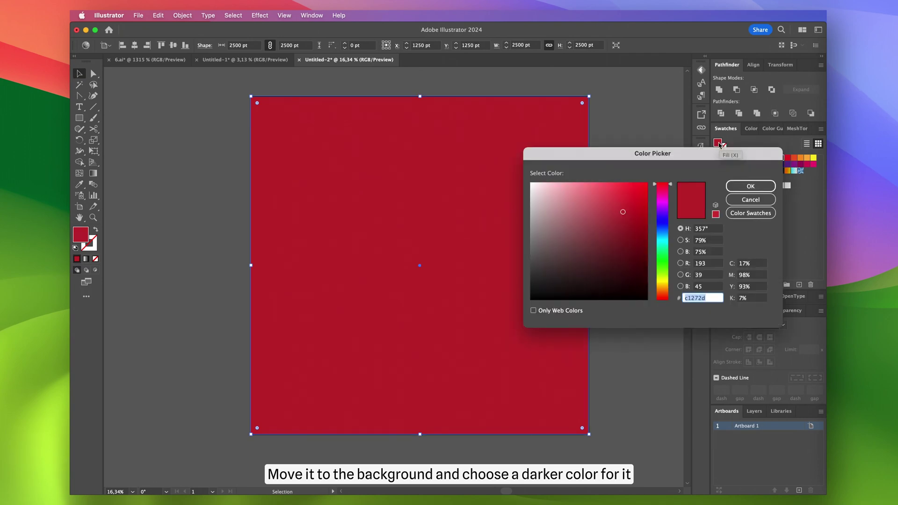
pyautogui.click(646, 258)
pyautogui.click(751, 187)
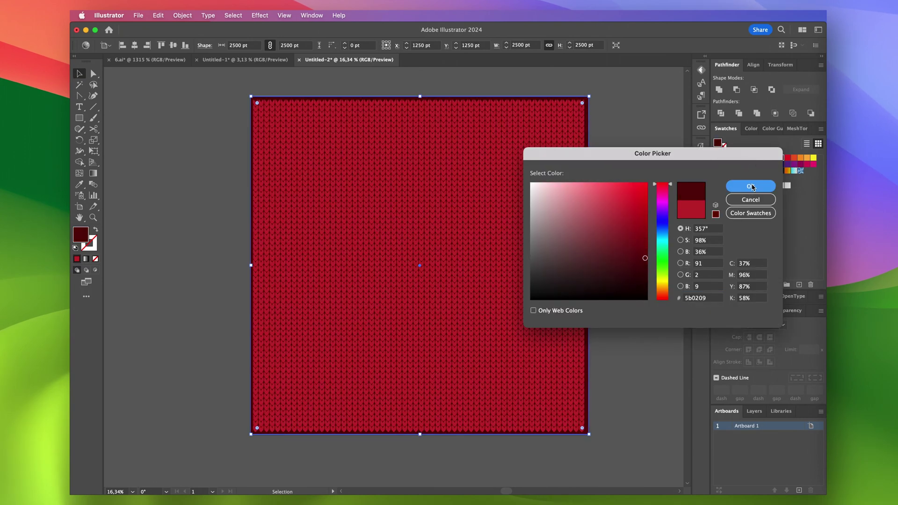
pyautogui.click(669, 157)
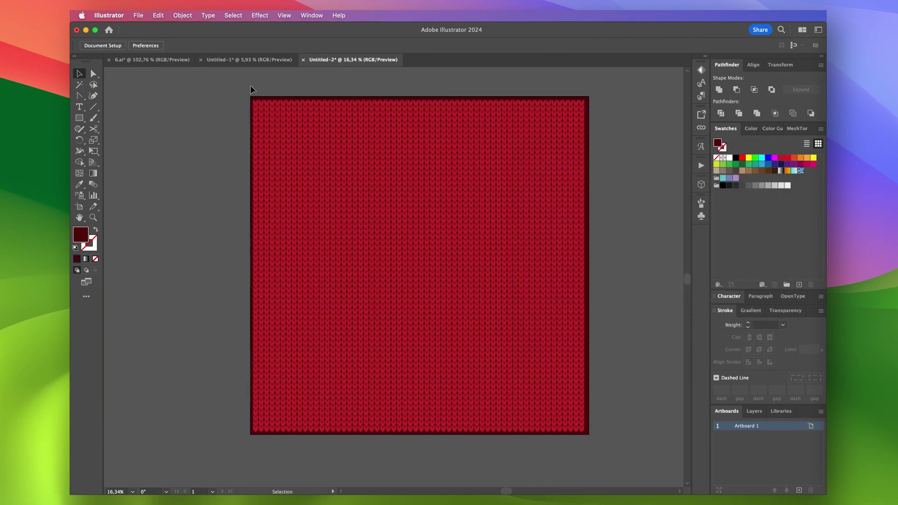
# - Select the uppermost row of stitches without the background rectangle and fill it with white
pyautogui.moveTo(251, 86); pyautogui.dragTo(527, 87)
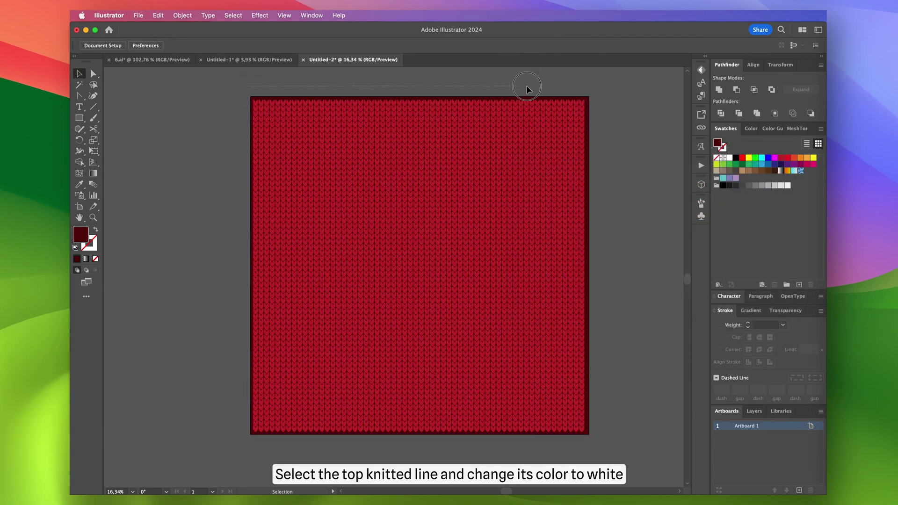
pyautogui.moveTo(591, 103); pyautogui.dragTo(592, 101)
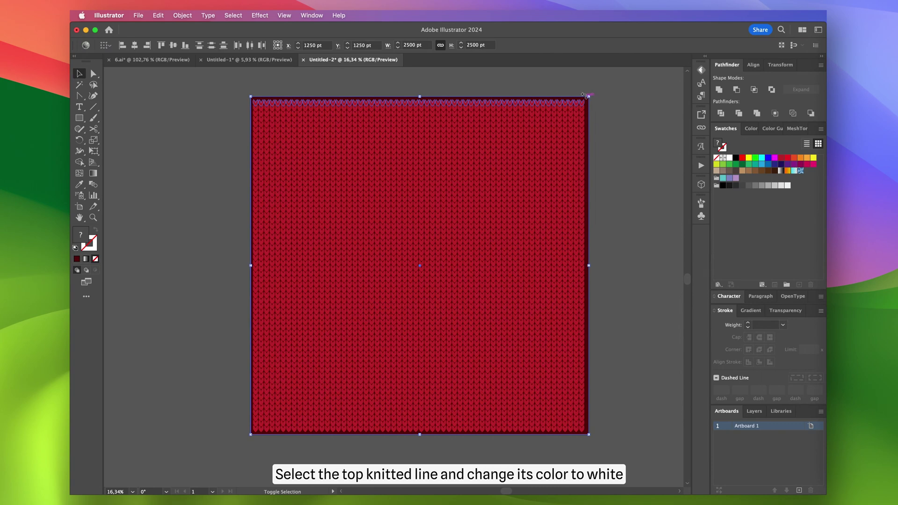
pyautogui.scroll(5, 586, 95)
pyautogui.keyDown('shift'); pyautogui.click(588, 101); pyautogui.keyUp('shift')
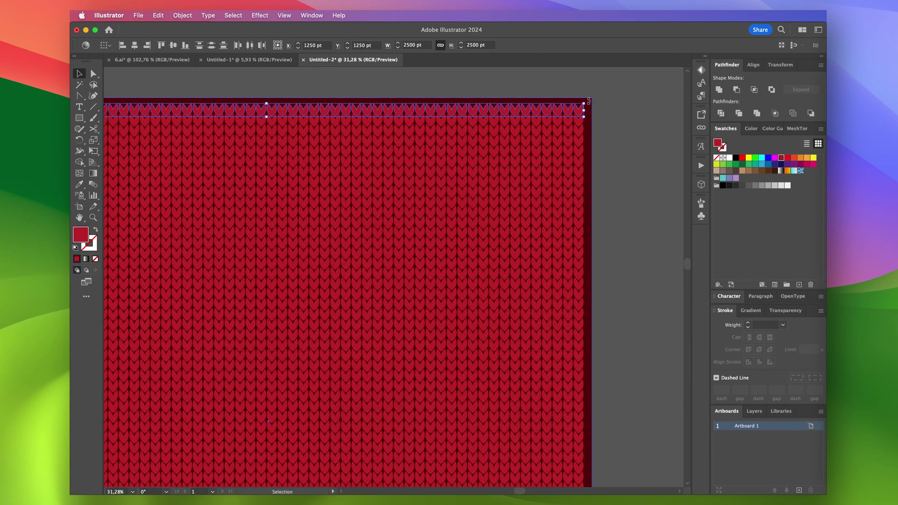
pyautogui.click(729, 158)
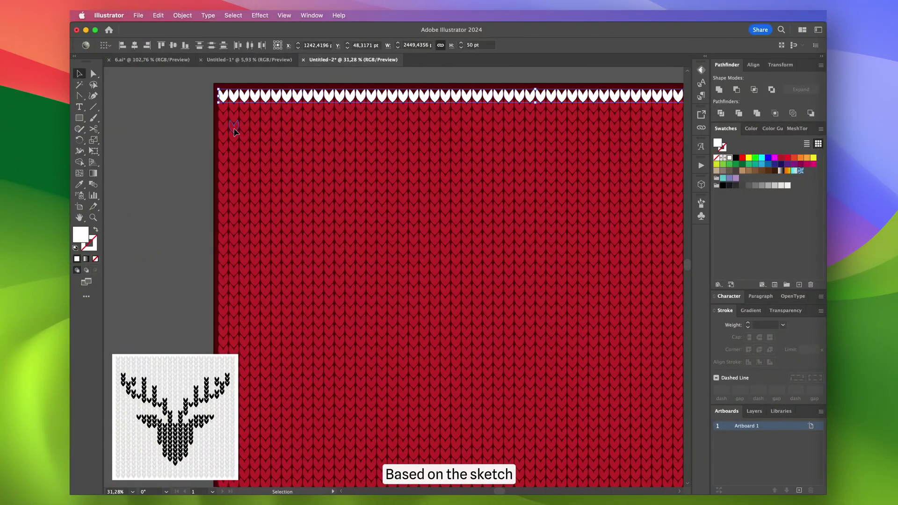
# - Fill the six stitches forming the outer tip of the deer's left antler with white, following the sketch
pyautogui.click(236, 131)
pyautogui.scroll(5, 234, 137)
pyautogui.keyDown('shift'); pyautogui.click(240, 137); pyautogui.keyUp('shift')
pyautogui.keyDown('shift'); pyautogui.click(240, 153); pyautogui.keyUp('shift')
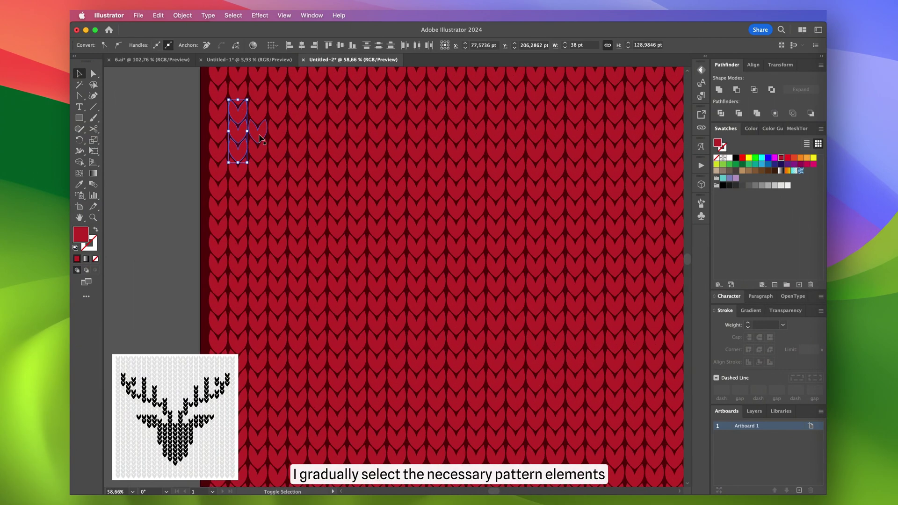
pyautogui.keyDown('shift'); pyautogui.click(258, 148); pyautogui.keyUp('shift')
pyautogui.click(730, 159)
# - Select the remaining stitches of the left antler's branches and stem down to the head and fill them with white
pyautogui.click(283, 153)
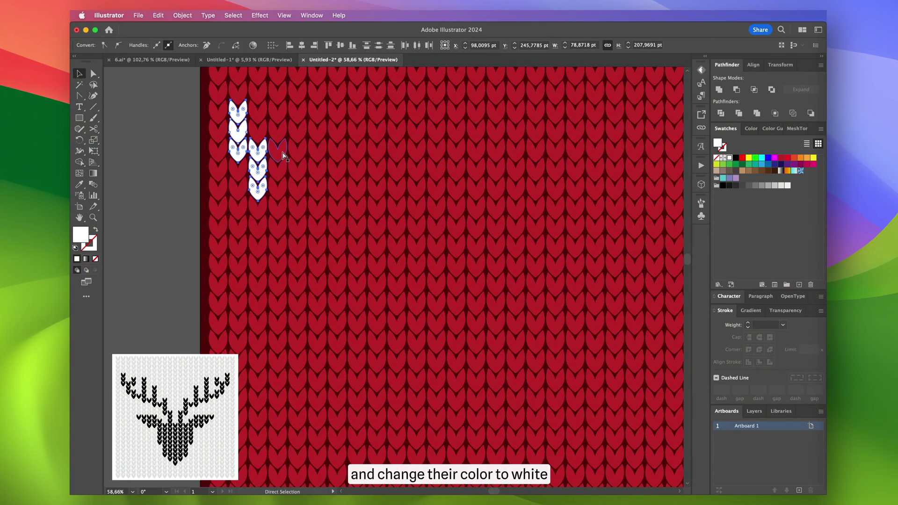
pyautogui.keyDown('shift'); pyautogui.click(283, 132); pyautogui.keyUp('shift')
pyautogui.keyDown('shift'); pyautogui.click(297, 213); pyautogui.keyUp('shift')
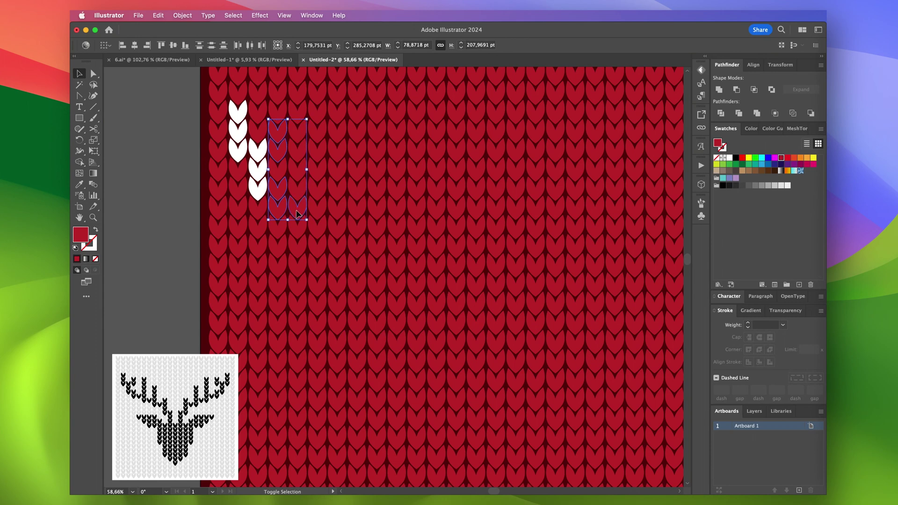
pyautogui.keyDown('shift'); pyautogui.click(313, 213); pyautogui.keyUp('shift')
pyautogui.keyDown('shift'); pyautogui.click(317, 229); pyautogui.keyUp('shift')
pyautogui.keyDown('shift'); pyautogui.click(317, 193); pyautogui.keyUp('shift')
pyautogui.keyDown('shift'); pyautogui.click(318, 173); pyautogui.keyUp('shift')
pyautogui.keyDown('shift'); pyautogui.click(349, 235); pyautogui.keyUp('shift')
pyautogui.keyDown('shift'); pyautogui.click(357, 213); pyautogui.keyUp('shift')
pyautogui.keyDown('shift'); pyautogui.click(358, 192); pyautogui.keyUp('shift')
pyautogui.keyDown('shift'); pyautogui.click(377, 248); pyautogui.keyUp('shift')
pyautogui.keyDown('shift'); pyautogui.click(397, 227); pyautogui.keyUp('shift')
pyautogui.keyDown('shift'); pyautogui.click(397, 245); pyautogui.keyUp('shift')
pyautogui.keyDown('shift'); pyautogui.click(396, 264); pyautogui.keyUp('shift')
pyautogui.keyDown('shift'); pyautogui.click(397, 284); pyautogui.keyUp('shift')
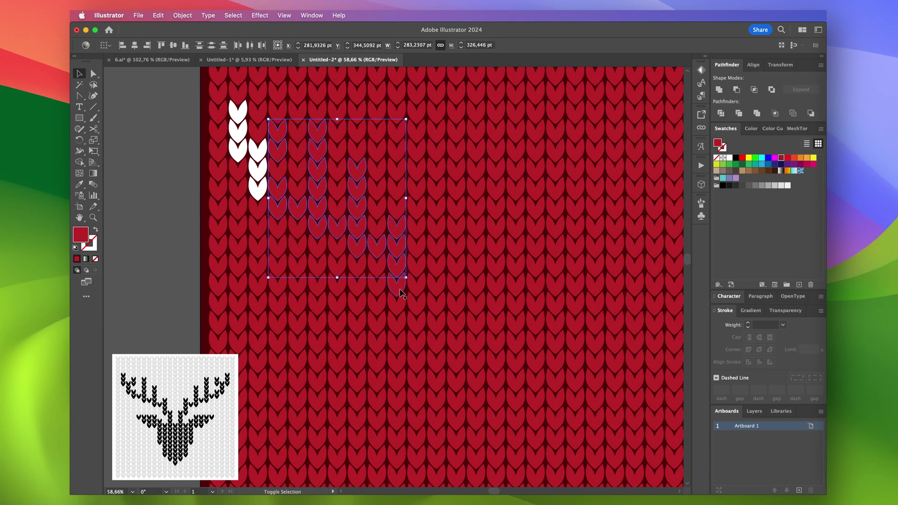
pyautogui.keyDown('shift'); pyautogui.click(416, 286); pyautogui.keyUp('shift')
pyautogui.keyDown('shift'); pyautogui.click(415, 304); pyautogui.keyUp('shift')
pyautogui.keyDown('shift'); pyautogui.click(416, 323); pyautogui.keyUp('shift')
pyautogui.click(733, 160)
# - Group all the white stitches of the left antler
pyautogui.keyDown('shift'); pyautogui.click(237, 117); pyautogui.keyUp('shift')
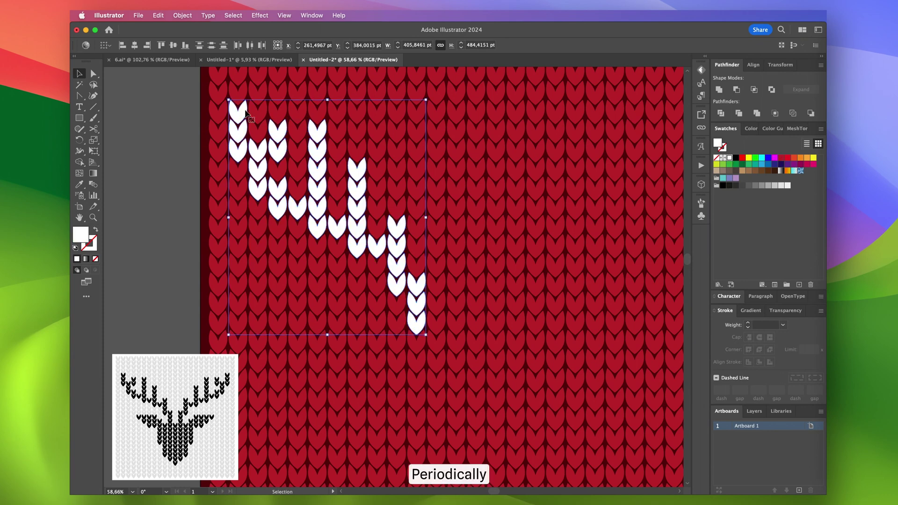
pyautogui.rightClick(246, 115)
pyautogui.click(275, 224)
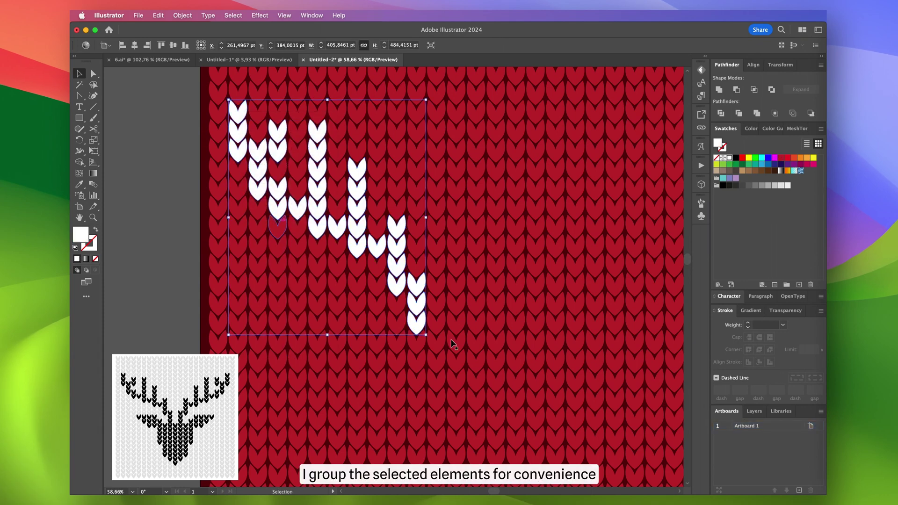
# - Select the stitches forming the deer's left ear and left half of the head, following the sketch, and fill them with white
pyautogui.scroll(-5, 452, 344)
pyautogui.hscroll(-2, 452, 344)
pyautogui.click(446, 244)
pyautogui.keyDown('shift'); pyautogui.click(426, 244); pyautogui.keyUp('shift')
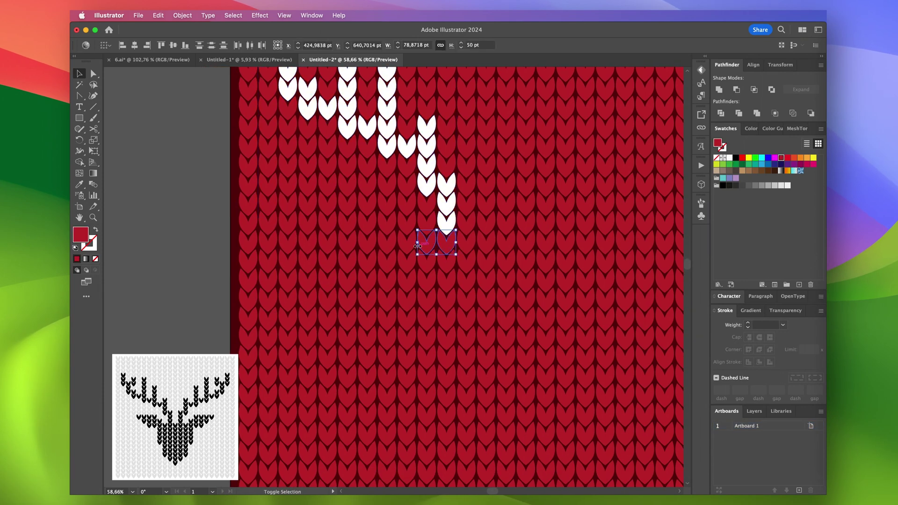
pyautogui.keyDown('shift'); pyautogui.click(407, 222); pyautogui.keyUp('shift')
pyautogui.keyDown('shift'); pyautogui.click(407, 246); pyautogui.keyUp('shift')
pyautogui.keyDown('shift'); pyautogui.click(407, 266); pyautogui.keyUp('shift')
pyautogui.keyDown('shift'); pyautogui.click(407, 285); pyautogui.keyUp('shift')
pyautogui.keyDown('shift'); pyautogui.click(407, 304); pyautogui.keyUp('shift')
pyautogui.keyDown('shift'); pyautogui.click(407, 323); pyautogui.keyUp('shift')
pyautogui.keyDown('shift'); pyautogui.click(388, 246); pyautogui.keyUp('shift')
pyautogui.keyDown('shift'); pyautogui.click(387, 227); pyautogui.keyUp('shift')
pyautogui.keyDown('shift'); pyautogui.click(390, 209); pyautogui.keyUp('shift')
pyautogui.keyDown('shift'); pyautogui.click(368, 209); pyautogui.keyUp('shift')
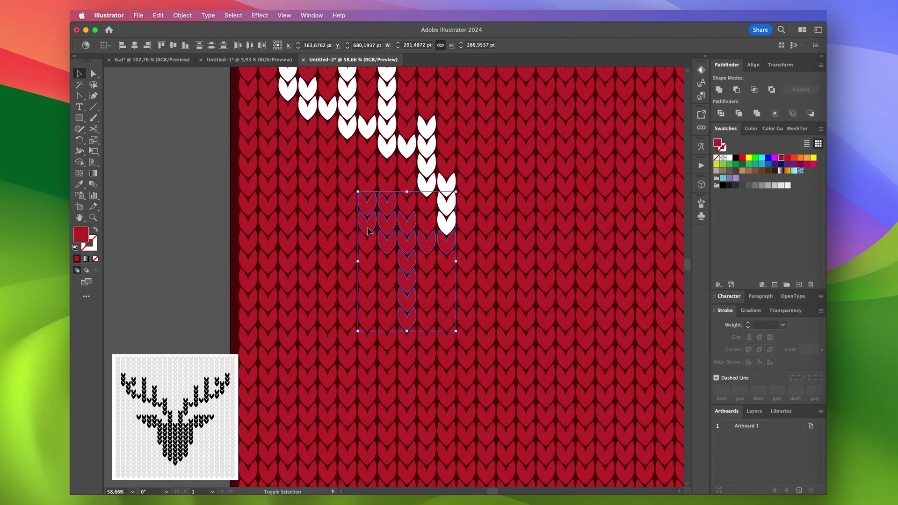
pyautogui.keyDown('shift'); pyautogui.click(345, 208); pyautogui.keyUp('shift')
pyautogui.keyDown('shift'); pyautogui.click(327, 208); pyautogui.keyUp('shift')
pyautogui.keyDown('shift'); pyautogui.click(347, 228); pyautogui.keyUp('shift')
pyautogui.scroll(-2, 448, 265)
pyautogui.hscroll(2, 448, 266)
pyautogui.keyDown('shift'); pyautogui.click(392, 346); pyautogui.keyUp('shift')
pyautogui.keyDown('shift'); pyautogui.click(392, 327); pyautogui.keyUp('shift')
pyautogui.keyDown('shift'); pyautogui.click(392, 308); pyautogui.keyUp('shift')
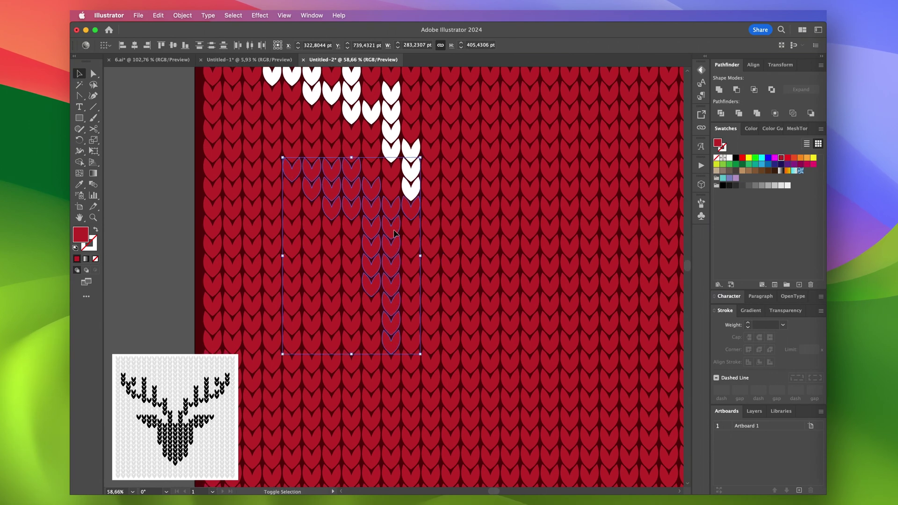
pyautogui.keyDown('shift'); pyautogui.click(412, 304); pyautogui.keyUp('shift')
pyautogui.keyDown('shift'); pyautogui.click(412, 286); pyautogui.keyUp('shift')
pyautogui.keyDown('shift'); pyautogui.click(411, 266); pyautogui.keyUp('shift')
pyautogui.keyDown('shift'); pyautogui.click(412, 248); pyautogui.keyUp('shift')
pyautogui.keyDown('shift'); pyautogui.click(412, 230); pyautogui.keyUp('shift')
pyautogui.click(730, 158)
# - Group the left antler together with the white stitches of the left ear and head half
pyautogui.scroll(5, 454, 296)
pyautogui.hscroll(-2, 454, 295)
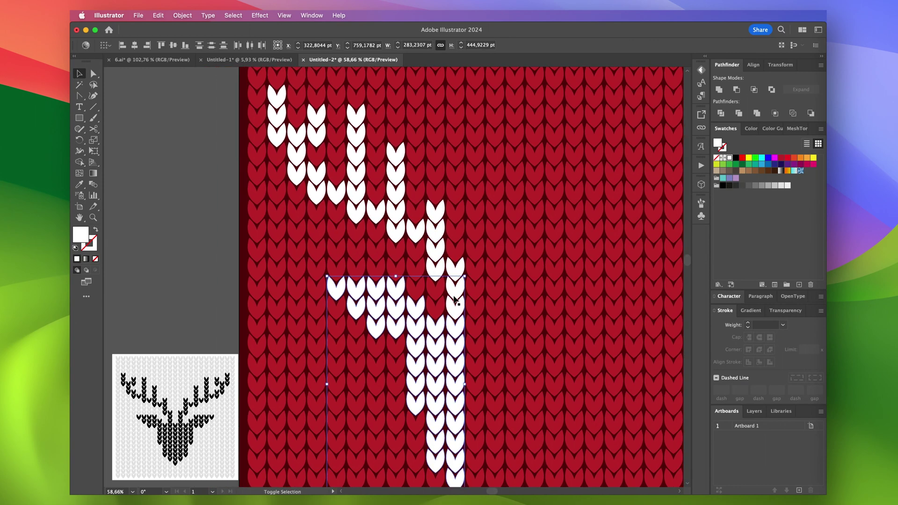
pyautogui.click(458, 275)
pyautogui.rightClick(459, 275)
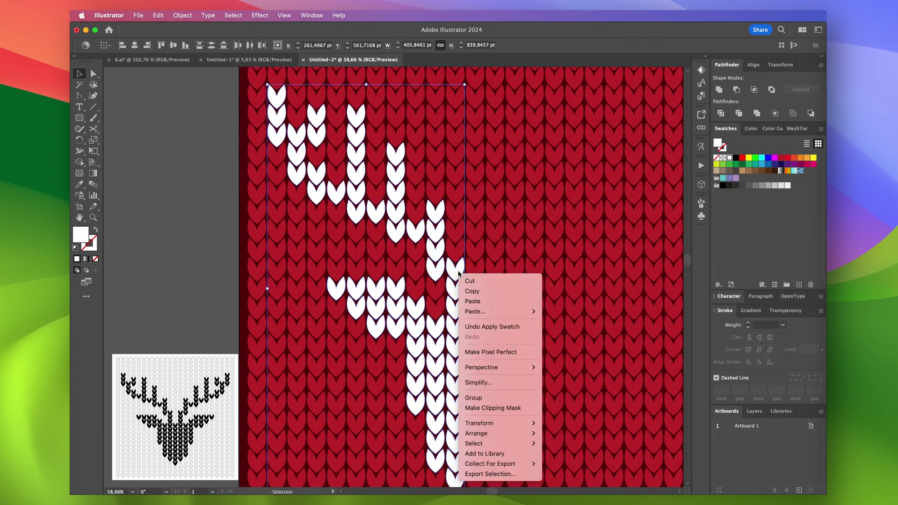
pyautogui.click(478, 397)
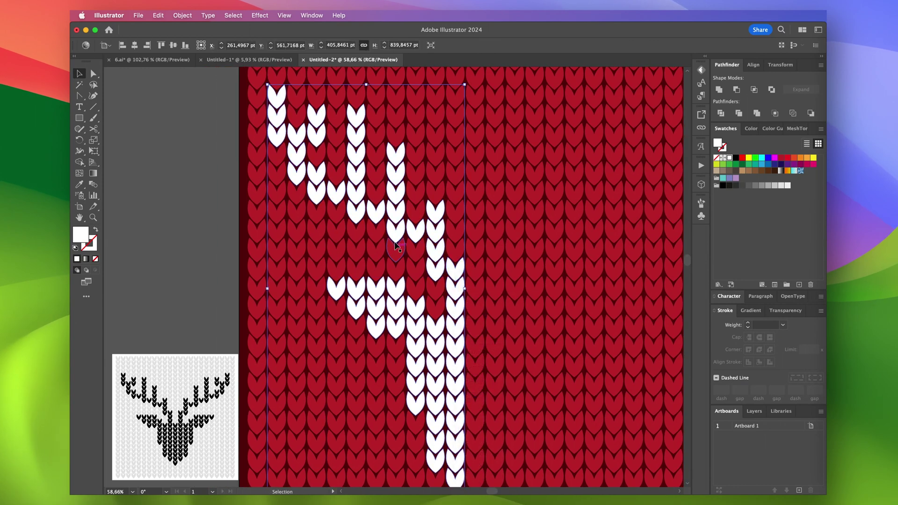
# - Create a mirrored copy of the left deer half and place it in front, leaving one stitch column between the halves
pyautogui.scroll(-4, 359, 235)
pyautogui.hscroll(3, 359, 235)
pyautogui.moveTo(335, 251); pyautogui.dragTo(460, 252)
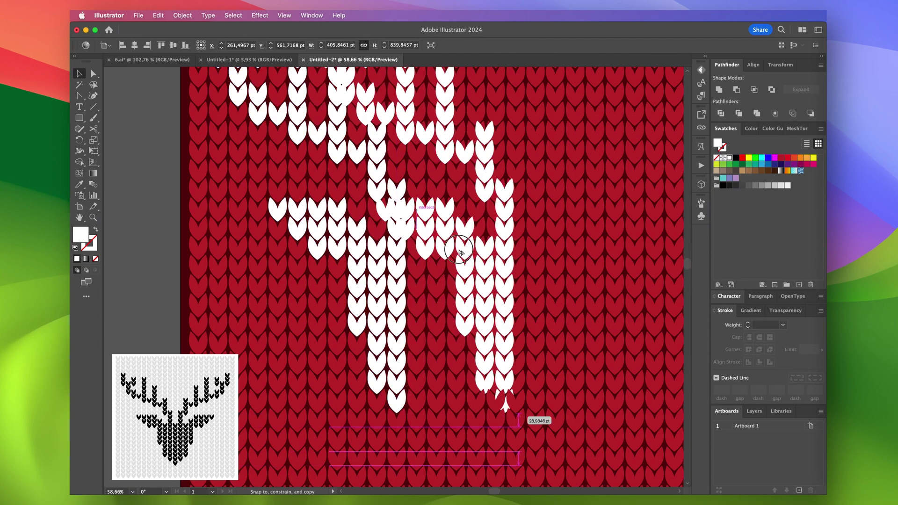
pyautogui.click(183, 16)
pyautogui.moveTo(204, 33)
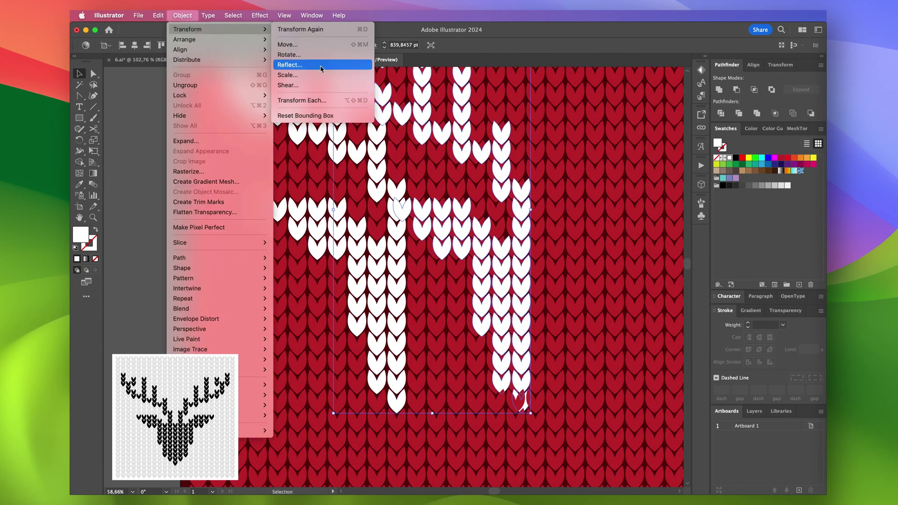
pyautogui.click(288, 64)
pyautogui.click(496, 321)
pyautogui.moveTo(343, 405); pyautogui.dragTo(436, 402)
pyautogui.press('super+shift+bracketright')
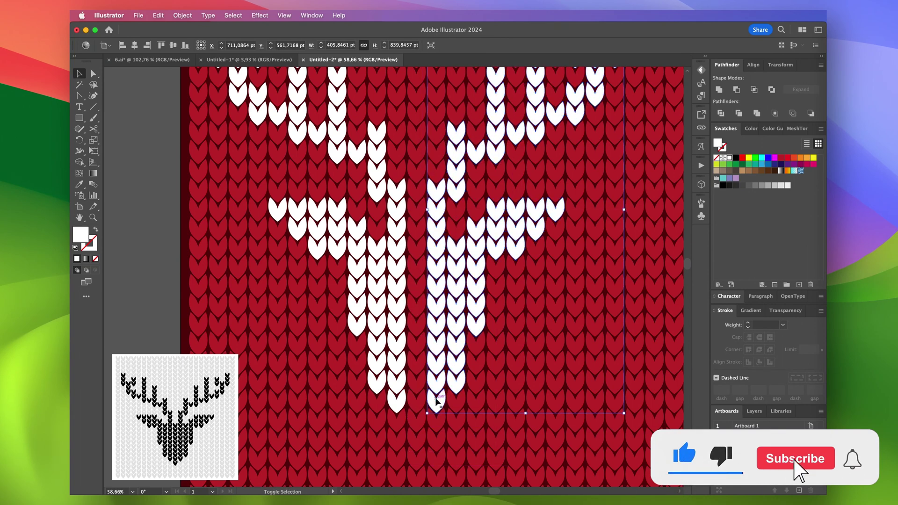
# - Fill the column of stitches between the two head halves with white and group the complete deer head
pyautogui.keyDown('shift'); pyautogui.click(417, 422); pyautogui.keyUp('shift')
pyautogui.keyDown('shift'); pyautogui.click(416, 402); pyautogui.keyUp('shift')
pyautogui.keyDown('shift'); pyautogui.click(417, 385); pyautogui.keyUp('shift')
pyautogui.keyDown('shift'); pyautogui.click(416, 367); pyautogui.keyUp('shift')
pyautogui.keyDown('shift'); pyautogui.click(418, 314); pyautogui.keyUp('shift')
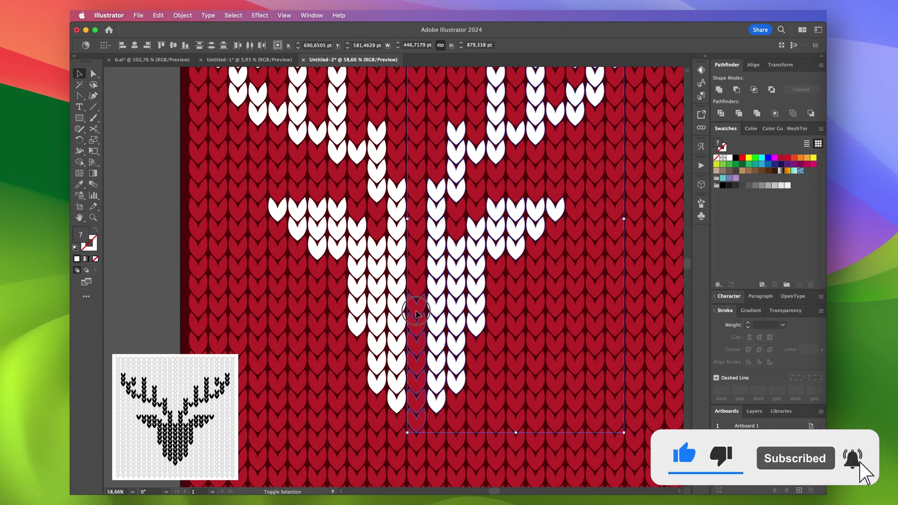
pyautogui.keyDown('shift'); pyautogui.click(398, 255); pyautogui.keyUp('shift')
pyautogui.click(730, 157)
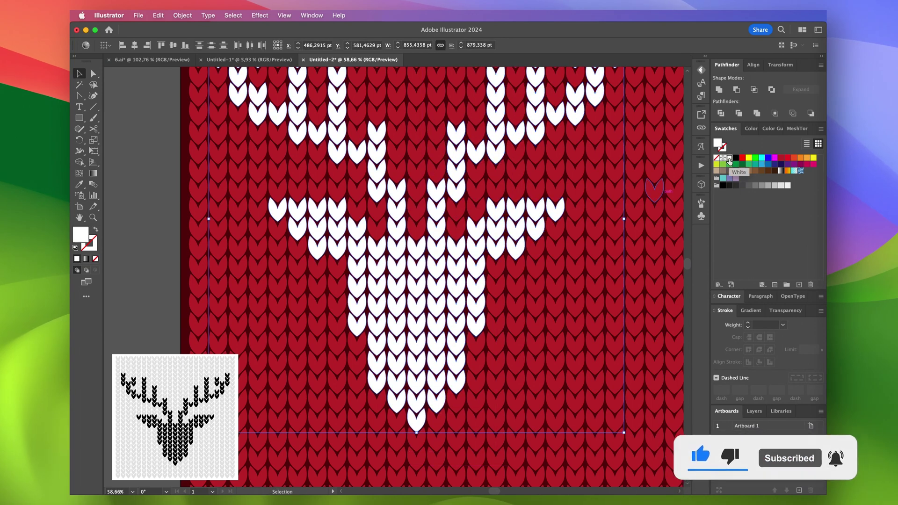
pyautogui.rightClick(443, 267)
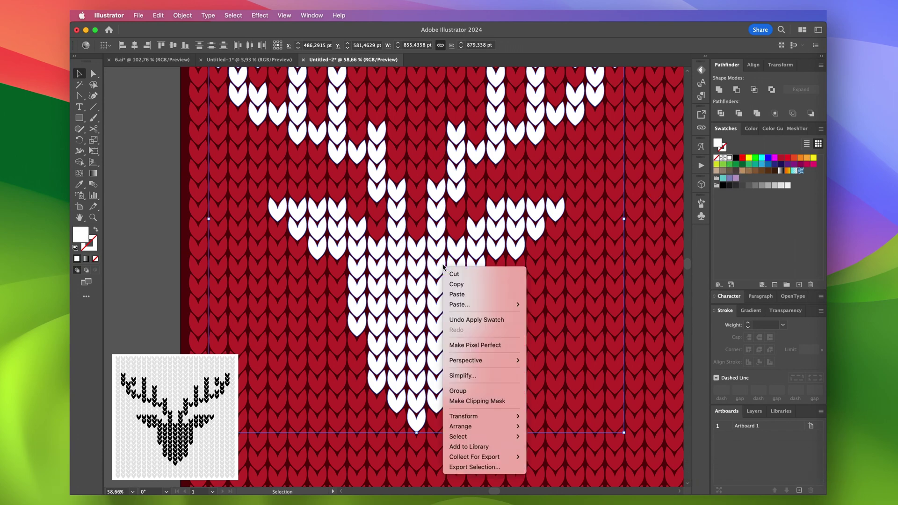
pyautogui.click(467, 391)
pyautogui.scroll(-6, 408, 243)
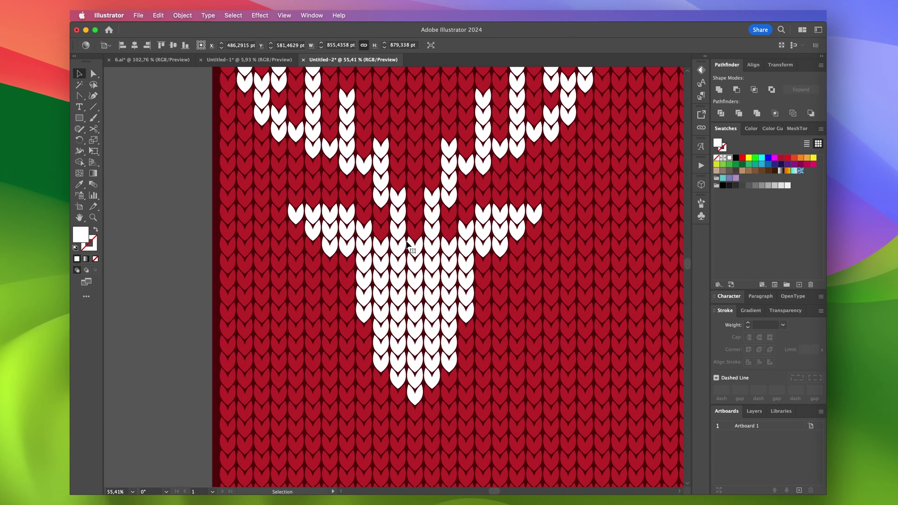
# - Fill a vertical column of stitches to the right of the deer with white as the tree trunk and group it
pyautogui.hscroll(6, 408, 244)
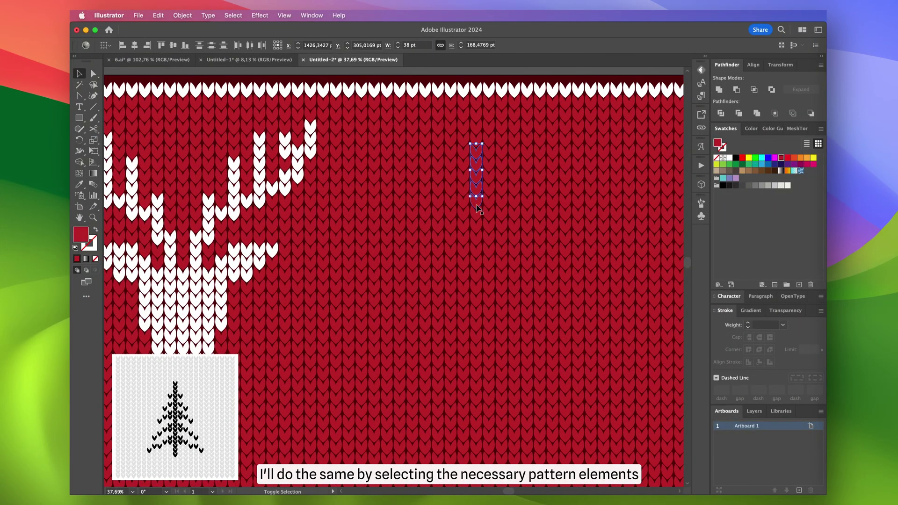
pyautogui.moveTo(477, 307); pyautogui.dragTo(477, 326)
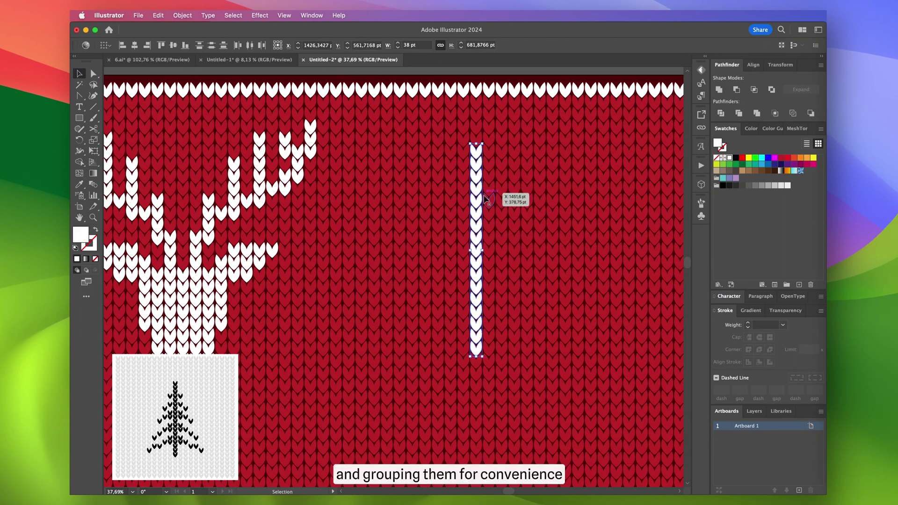
pyautogui.rightClick(475, 202)
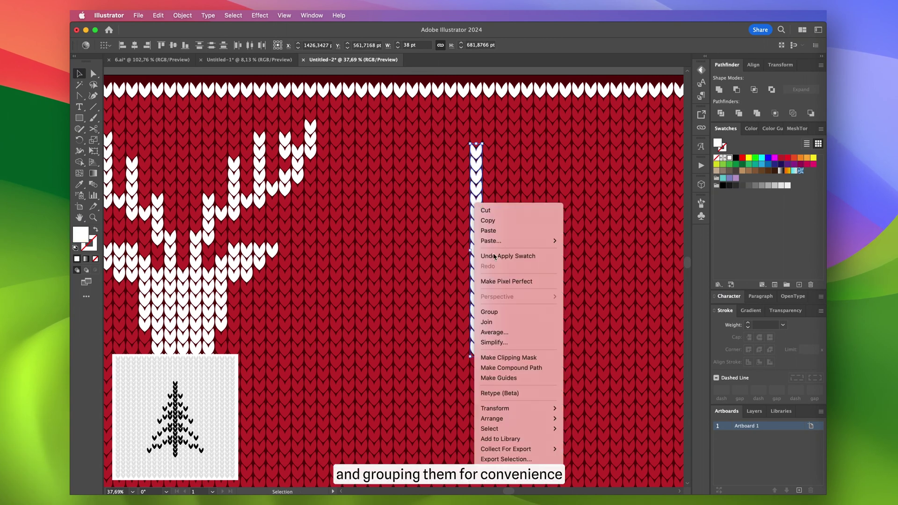
pyautogui.click(499, 315)
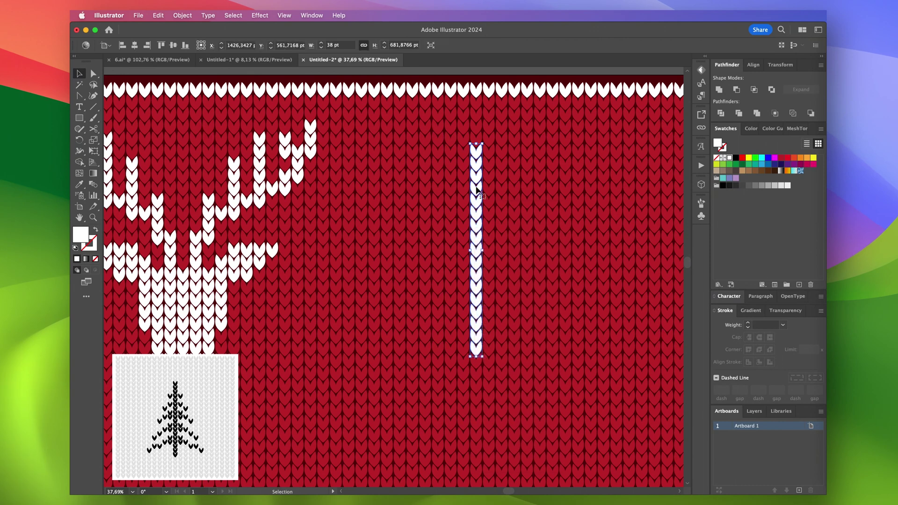
# - Select the stitches of the tree's upper branches on both sides of the trunk, fill them with white and group them
pyautogui.click(464, 189)
pyautogui.keyDown('shift'); pyautogui.click(489, 189); pyautogui.keyUp('shift')
pyautogui.keyDown('shift'); pyautogui.click(464, 215); pyautogui.keyUp('shift')
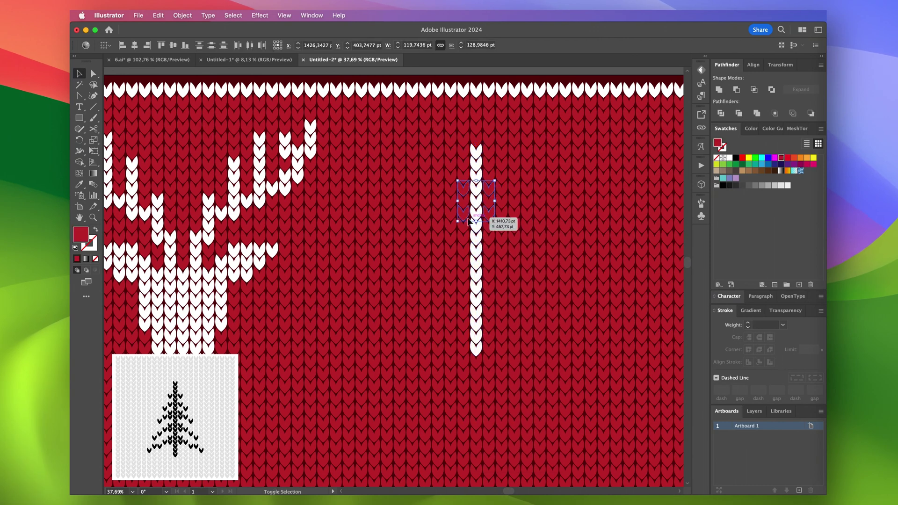
pyautogui.keyDown('shift'); pyautogui.click(451, 226); pyautogui.keyUp('shift')
pyautogui.keyDown('shift'); pyautogui.click(503, 227); pyautogui.keyUp('shift')
pyautogui.keyDown('shift'); pyautogui.click(465, 239); pyautogui.keyUp('shift')
pyautogui.keyDown('shift'); pyautogui.click(491, 247); pyautogui.keyUp('shift')
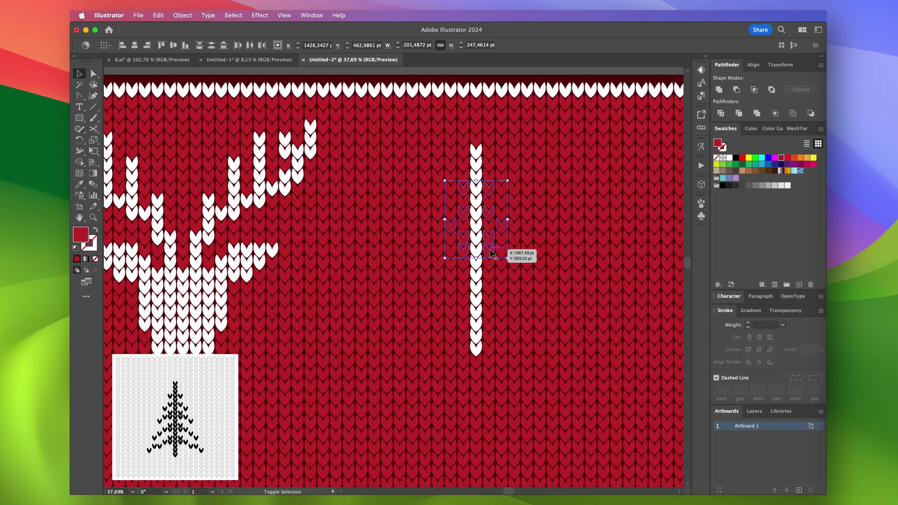
pyautogui.keyDown('shift'); pyautogui.click(500, 253); pyautogui.keyUp('shift')
pyautogui.keyDown('shift'); pyautogui.click(450, 252); pyautogui.keyUp('shift')
pyautogui.keyDown('shift'); pyautogui.click(438, 264); pyautogui.keyUp('shift')
pyautogui.keyDown('shift'); pyautogui.click(464, 265); pyautogui.keyUp('shift')
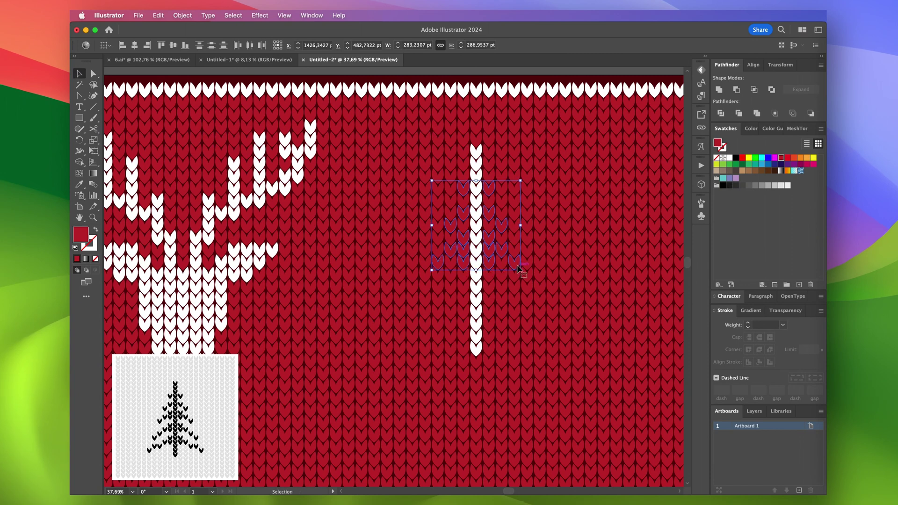
pyautogui.click(730, 157)
pyautogui.rightClick(491, 189)
pyautogui.click(510, 297)
# - Select the stitches of the next branch tier and the inner part of the lowest tier, and fill them with white
pyautogui.click(463, 276)
pyautogui.keyDown('shift'); pyautogui.click(489, 275); pyautogui.keyUp('shift')
pyautogui.keyDown('shift'); pyautogui.click(489, 288); pyautogui.keyUp('shift')
pyautogui.keyDown('shift'); pyautogui.click(464, 287); pyautogui.keyUp('shift')
pyautogui.keyDown('shift'); pyautogui.click(451, 288); pyautogui.keyUp('shift')
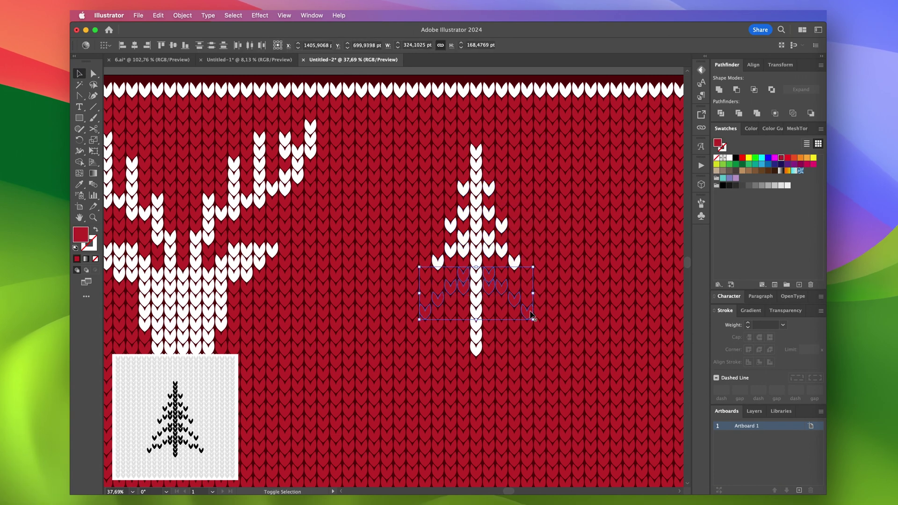
pyautogui.moveTo(531, 314); pyautogui.dragTo(502, 329)
pyautogui.click(729, 158)
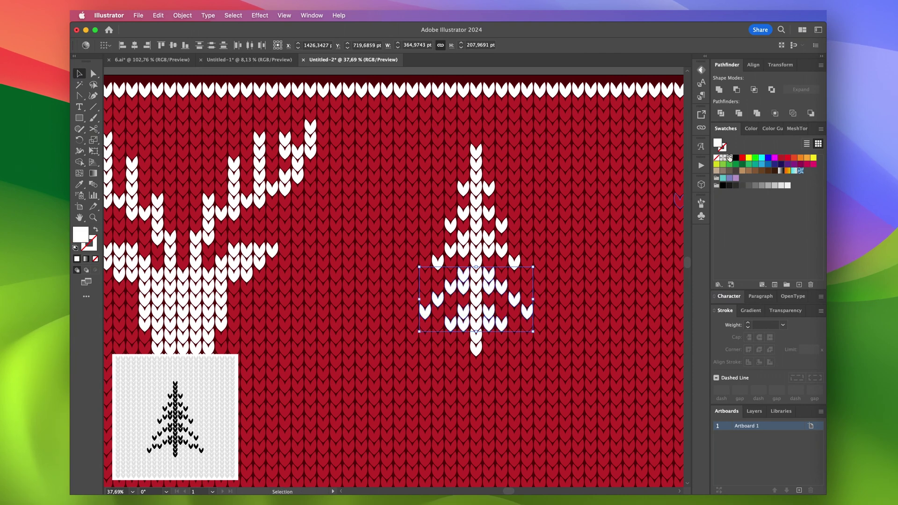
# - Add the outer stitches of the lowest branches and one stitch below the trunk, and fill them with white
pyautogui.keyDown('shift'); pyautogui.click(514, 340); pyautogui.keyUp('shift')
pyautogui.keyDown('shift'); pyautogui.click(527, 338); pyautogui.keyUp('shift')
pyautogui.keyDown('shift'); pyautogui.click(437, 338); pyautogui.keyUp('shift')
pyautogui.keyDown('shift'); pyautogui.click(425, 338); pyautogui.keyUp('shift')
pyautogui.keyDown('shift'); pyautogui.click(410, 349); pyautogui.keyUp('shift')
pyautogui.keyDown('shift'); pyautogui.click(539, 350); pyautogui.keyUp('shift')
pyautogui.keyDown('shift'); pyautogui.click(476, 362); pyautogui.keyUp('shift')
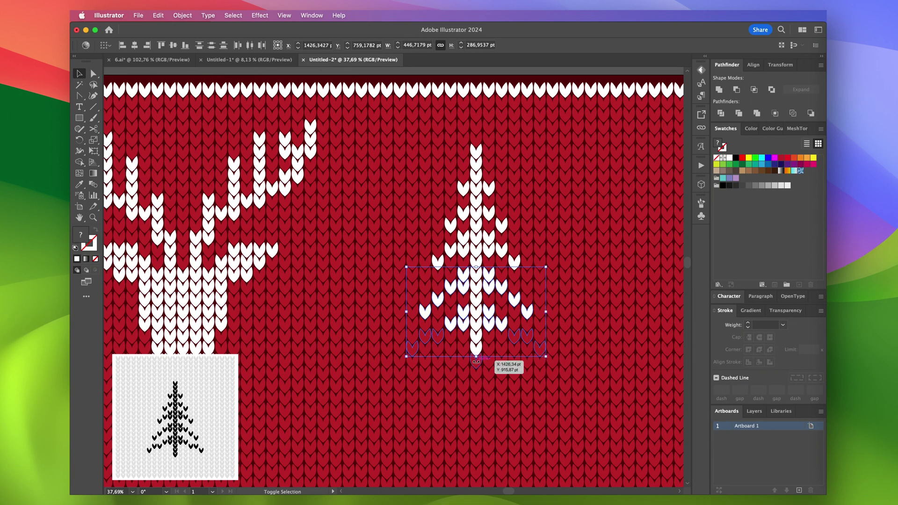
pyautogui.click(729, 157)
# - Group all the white stitches of the Christmas tree
pyautogui.keyDown('shift'); pyautogui.click(476, 264); pyautogui.keyUp('shift')
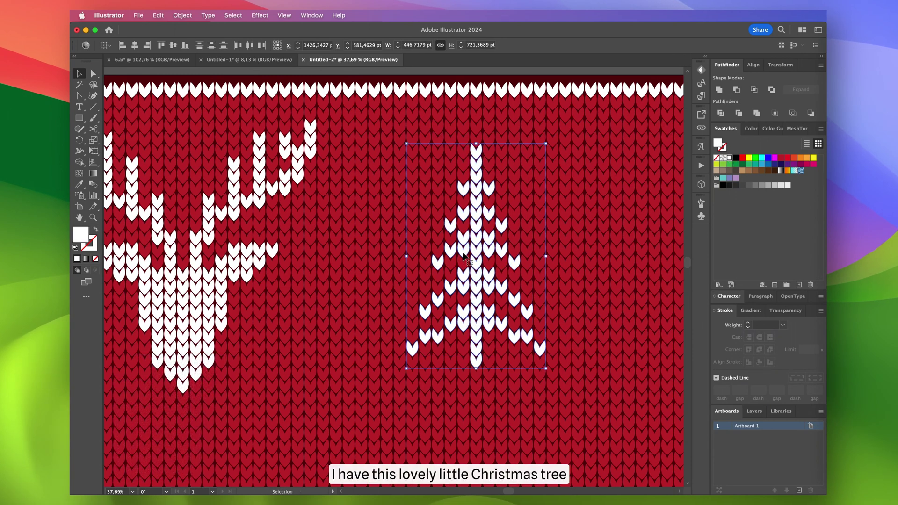
pyautogui.rightClick(465, 257)
pyautogui.click(488, 382)
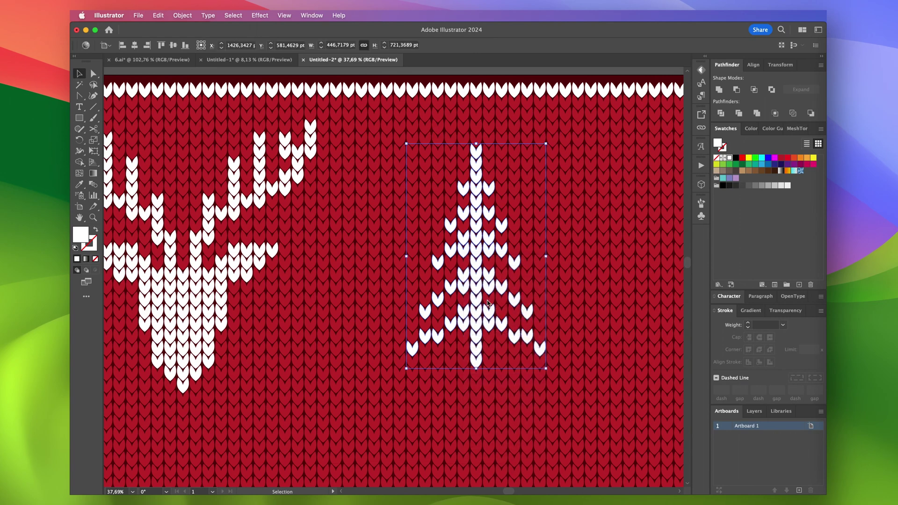
pyautogui.click(585, 290)
# - Select a full horizontal row of stitches beneath the deer and tree without the background rectangle, and fill it with white
pyautogui.scroll(-5, 586, 288)
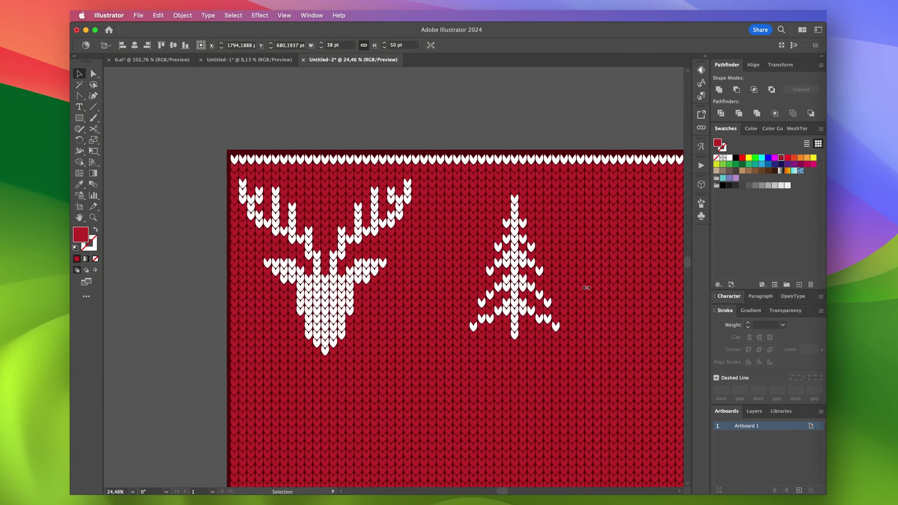
pyautogui.scroll(-5, 587, 288)
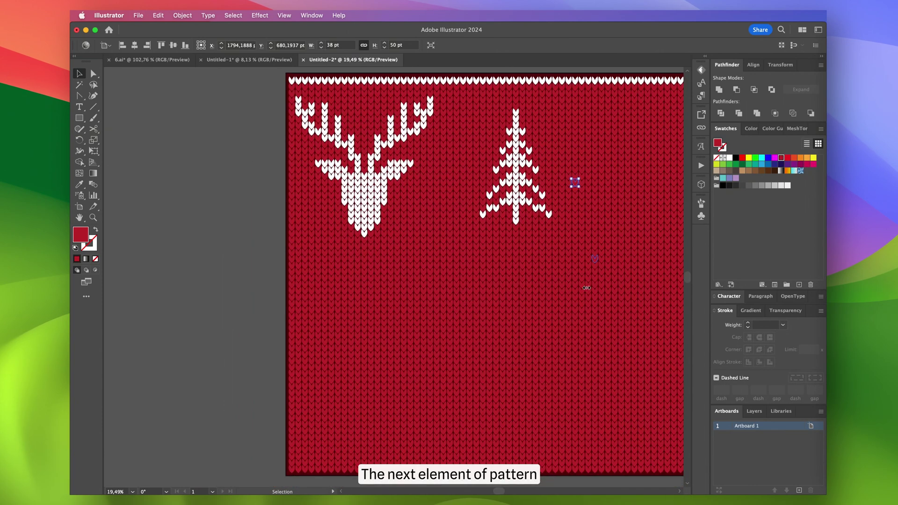
pyautogui.hscroll(3, 324, 269)
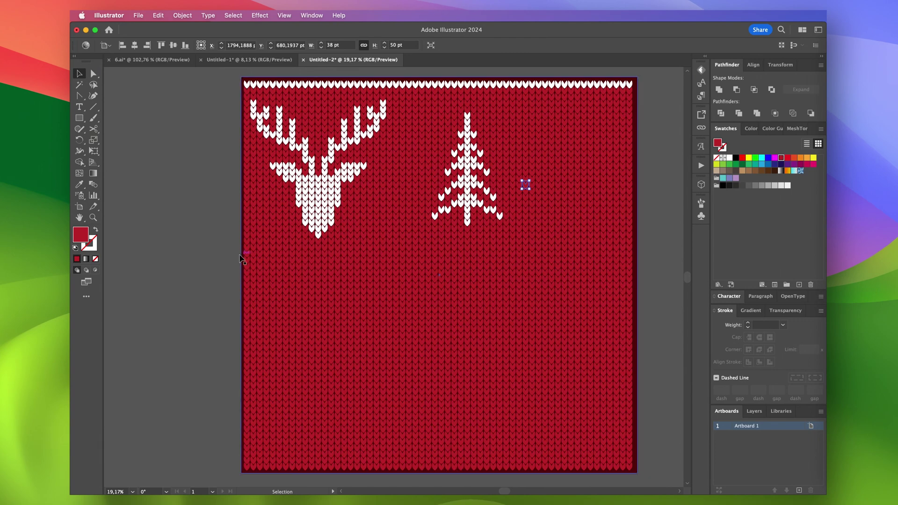
pyautogui.moveTo(236, 253); pyautogui.dragTo(236, 253)
pyautogui.moveTo(429, 253); pyautogui.dragTo(635, 256)
pyautogui.keyDown('shift'); pyautogui.click(579, 254); pyautogui.keyUp('shift')
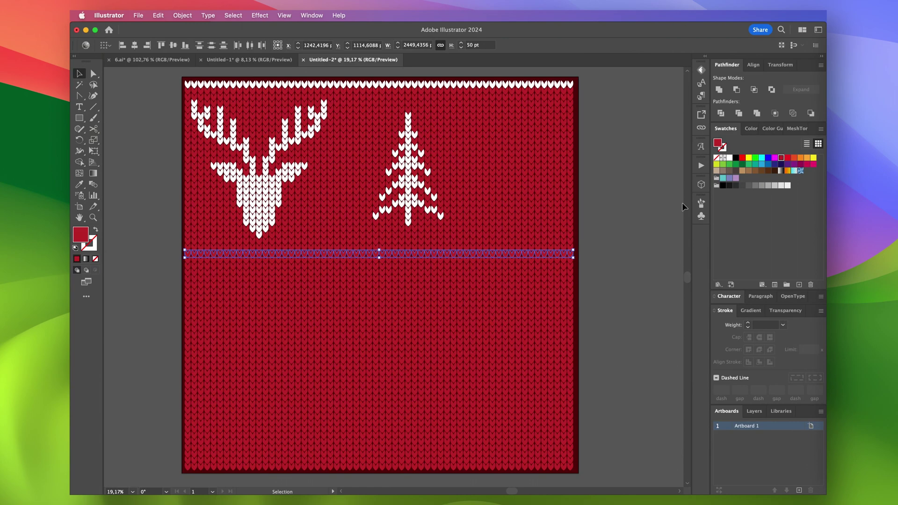
pyautogui.click(729, 158)
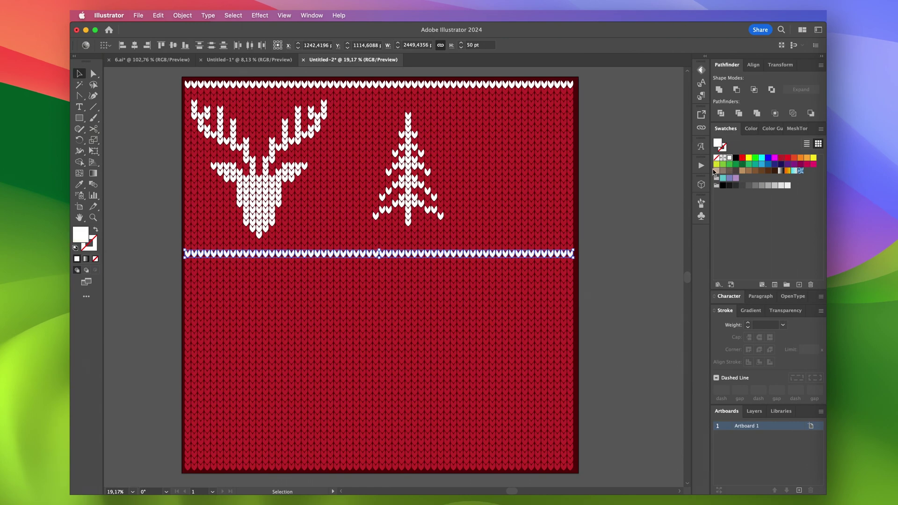
pyautogui.click(636, 225)
# - Select the snowflake's upper half and centre stitches below the white row, following the sketch, fill them with white and group them
pyautogui.hscroll(-3, 498, 209)
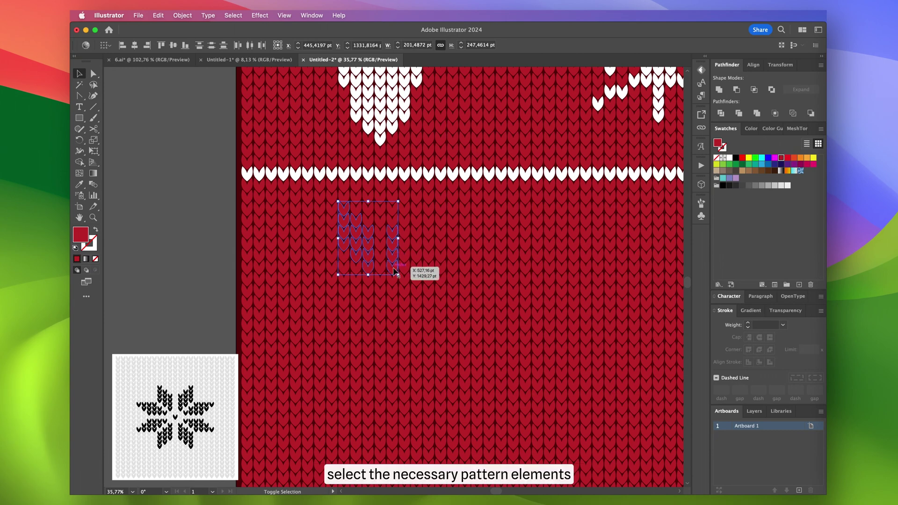
pyautogui.keyDown('shift'); pyautogui.click(406, 255); pyautogui.keyUp('shift')
pyautogui.keyDown('shift'); pyautogui.click(407, 244); pyautogui.keyUp('shift')
pyautogui.keyDown('shift'); pyautogui.click(406, 232); pyautogui.keyUp('shift')
pyautogui.keyDown('shift'); pyautogui.click(406, 220); pyautogui.keyUp('shift')
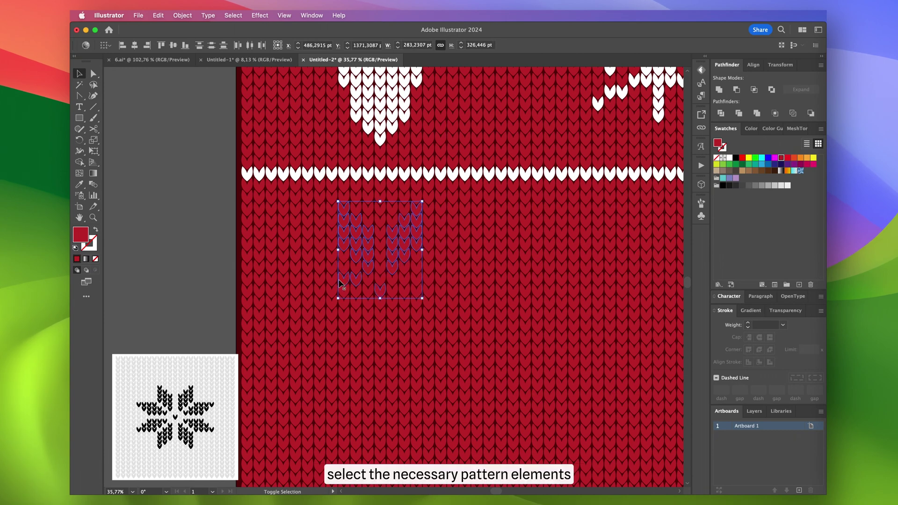
pyautogui.moveTo(340, 283); pyautogui.dragTo(307, 263)
pyautogui.keyDown('shift'); pyautogui.click(418, 281); pyautogui.keyUp('shift')
pyautogui.keyDown('shift'); pyautogui.click(430, 280); pyautogui.keyUp('shift')
pyautogui.keyDown('shift'); pyautogui.click(441, 280); pyautogui.keyUp('shift')
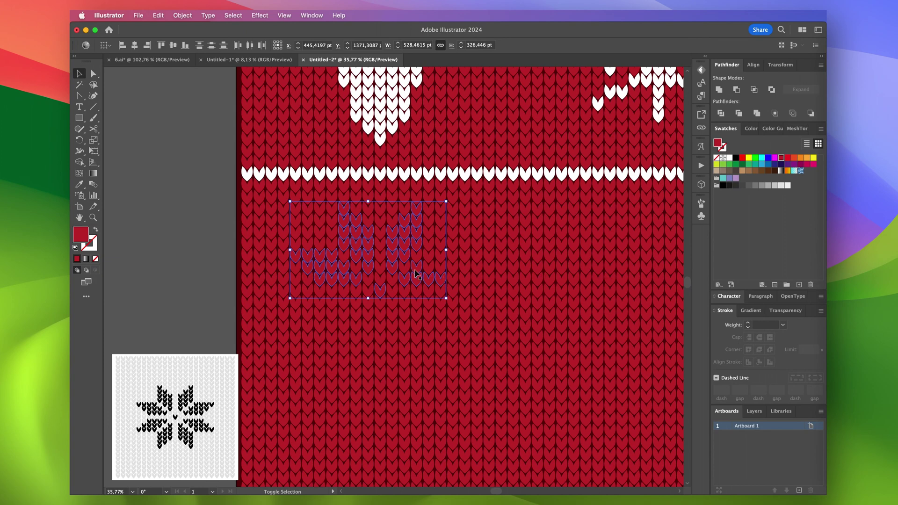
pyautogui.keyDown('shift'); pyautogui.click(441, 269); pyautogui.keyUp('shift')
pyautogui.keyDown('shift'); pyautogui.click(454, 269); pyautogui.keyUp('shift')
pyautogui.keyDown('shift'); pyautogui.click(465, 256); pyautogui.keyUp('shift')
pyautogui.click(730, 158)
pyautogui.rightClick(426, 271)
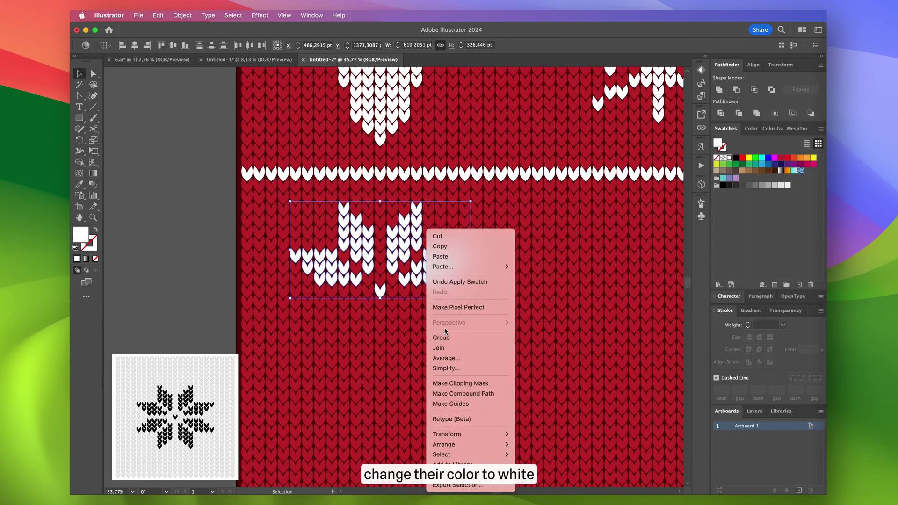
pyautogui.click(441, 337)
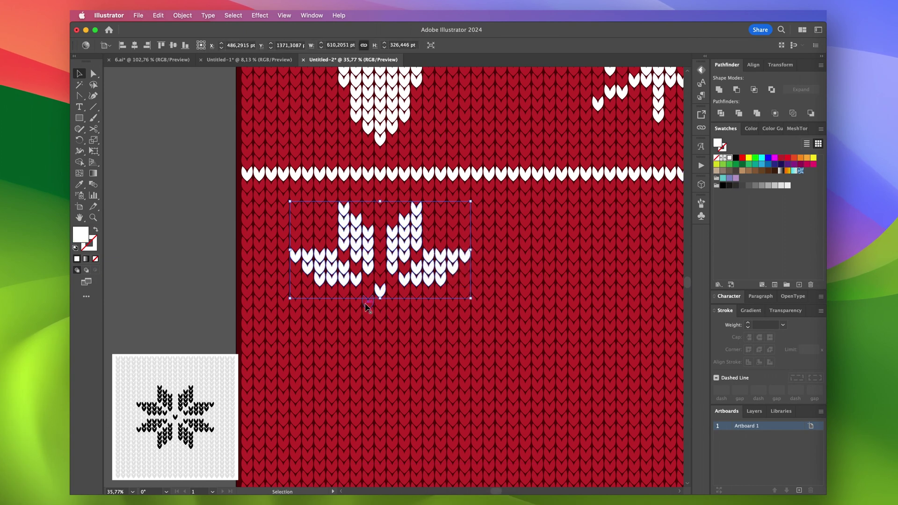
# - Select the stitches of the snowflake's lower half, mirroring the upper half as in the sketch, and fill them with white
pyautogui.click(356, 305)
pyautogui.keyDown('shift'); pyautogui.click(343, 305); pyautogui.keyUp('shift')
pyautogui.keyDown('shift'); pyautogui.click(331, 305); pyautogui.keyUp('shift')
pyautogui.keyDown('shift'); pyautogui.click(344, 317); pyautogui.keyUp('shift')
pyautogui.keyDown('shift'); pyautogui.click(332, 317); pyautogui.keyUp('shift')
pyautogui.keyDown('shift'); pyautogui.click(319, 317); pyautogui.keyUp('shift')
pyautogui.keyDown('shift'); pyautogui.click(307, 317); pyautogui.keyUp('shift')
pyautogui.keyDown('shift'); pyautogui.click(296, 328); pyautogui.keyUp('shift')
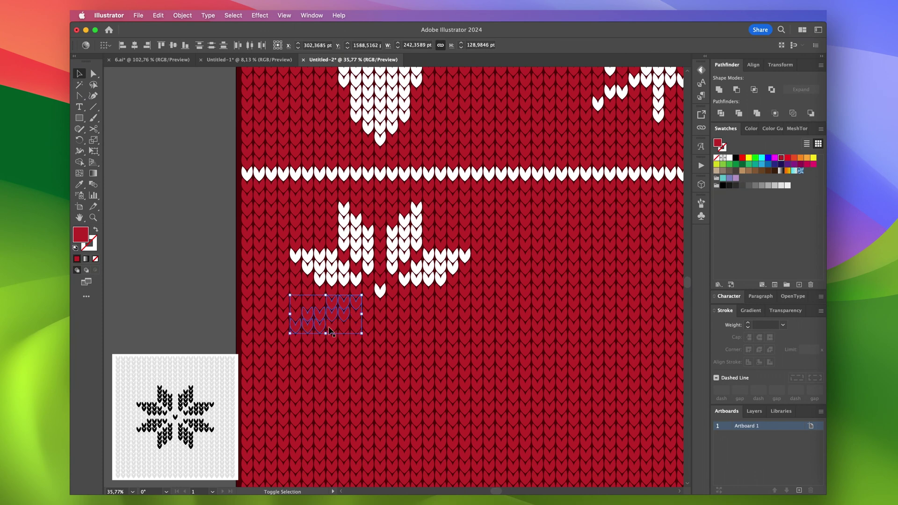
pyautogui.moveTo(347, 364); pyautogui.dragTo(415, 308)
pyautogui.click(730, 157)
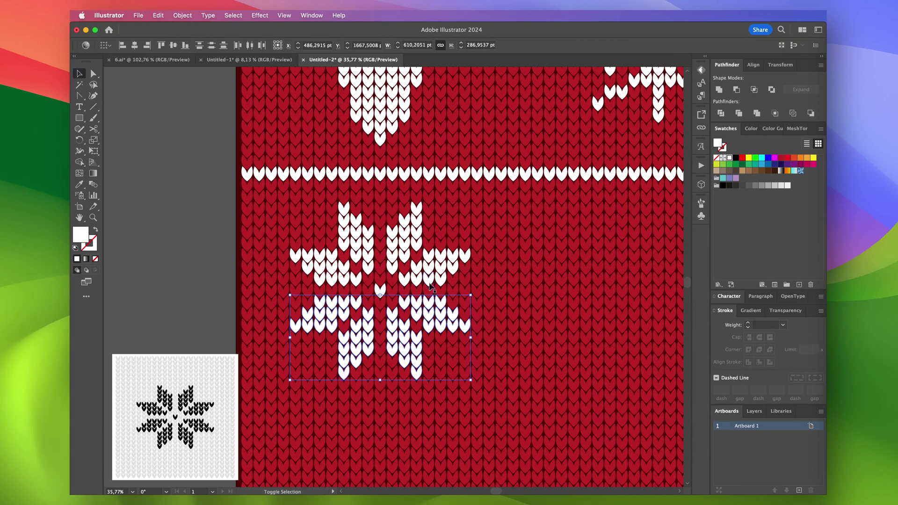
# - Group the snowflake's lower stitches together with its upper half and centre
pyautogui.keyDown('shift'); pyautogui.click(430, 284); pyautogui.keyUp('shift')
pyautogui.rightClick(430, 284)
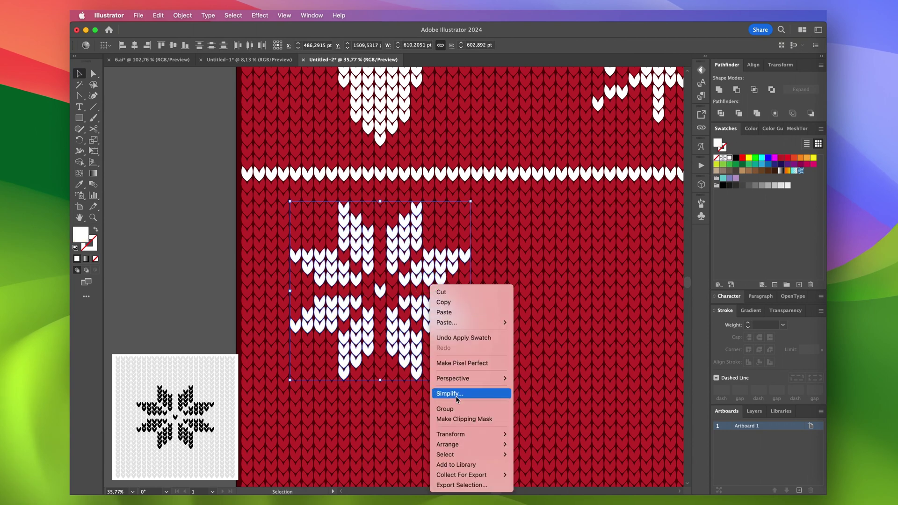
pyautogui.click(447, 409)
pyautogui.scroll(-2, 393, 288)
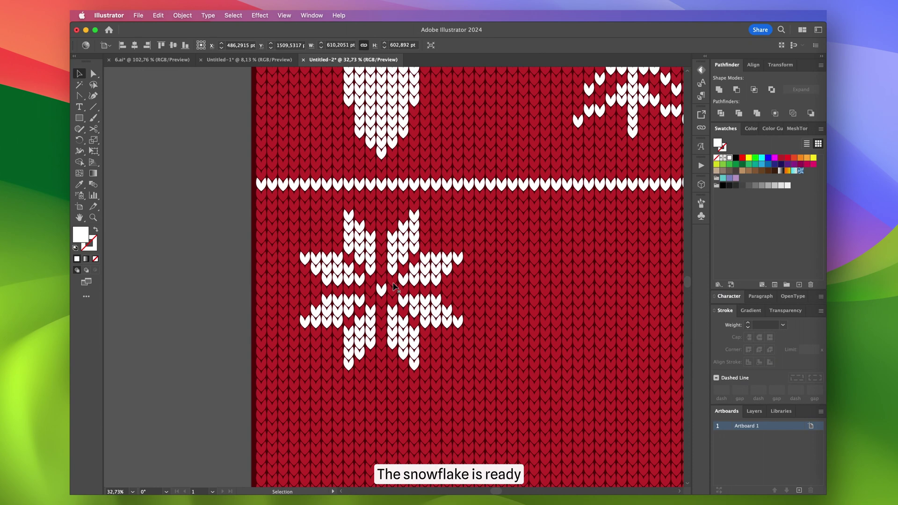
# - Duplicate the snowflake straight across so the copy is centred beneath the Christmas tree
pyautogui.moveTo(466, 281); pyautogui.dragTo(336, 291)
pyautogui.moveTo(252, 306); pyautogui.dragTo(498, 292)
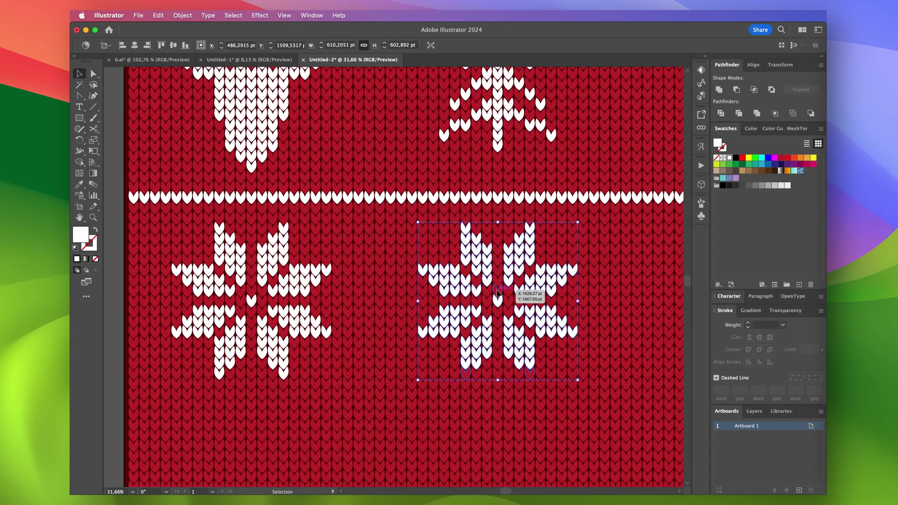
pyautogui.scroll(-5, 497, 293)
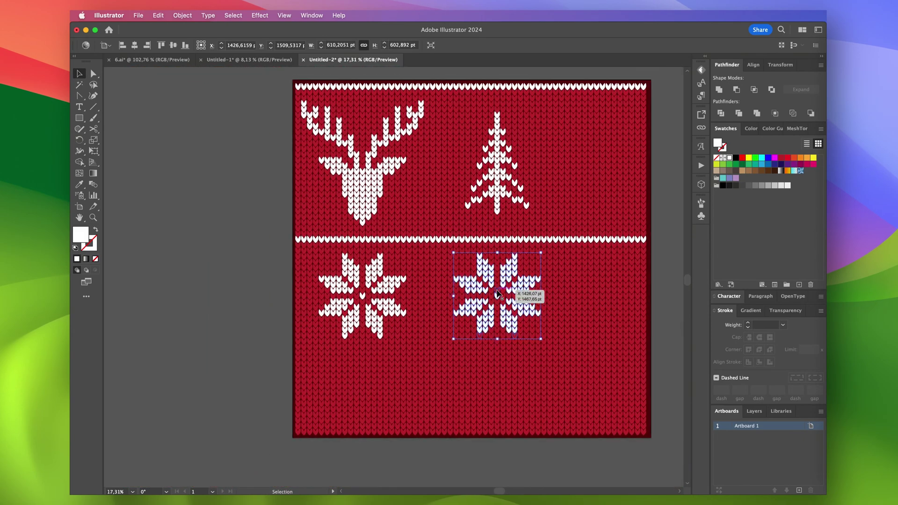
pyautogui.scroll(3, 517, 347)
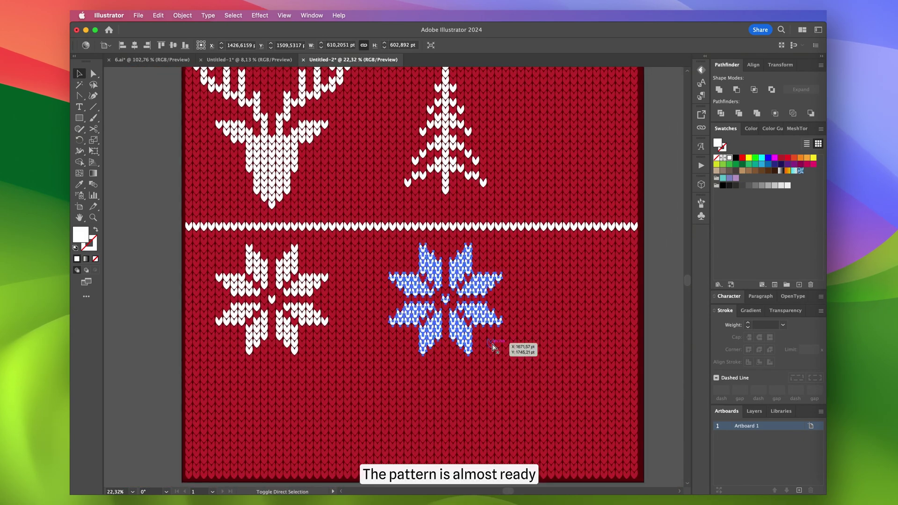
pyautogui.click(670, 309)
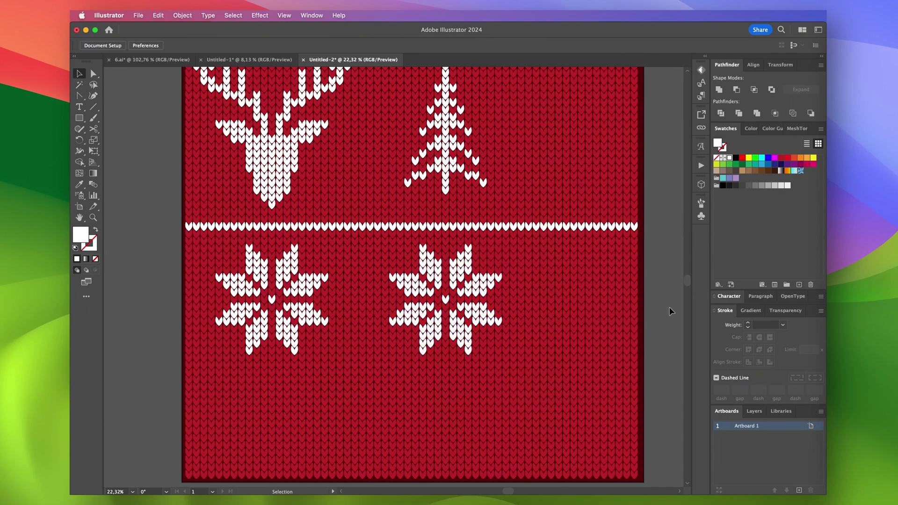
pyautogui.scroll(-3, 671, 311)
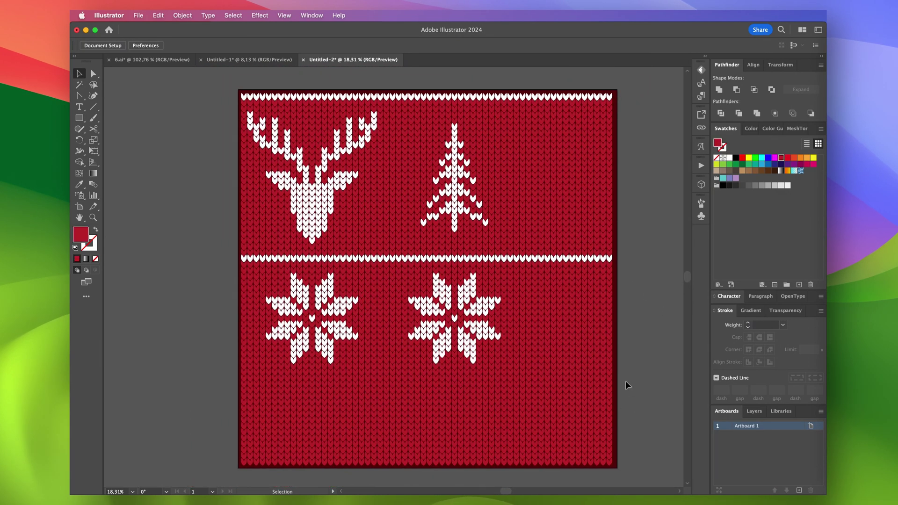
# - Delete the extra rows of stitches below the snowflakes, keeping the dark background rectangle
pyautogui.moveTo(622, 377); pyautogui.dragTo(212, 478)
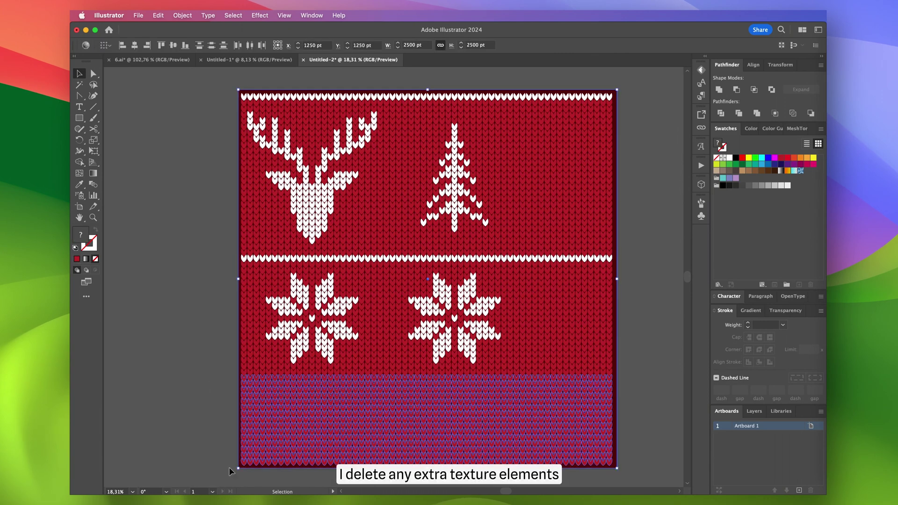
pyautogui.press('Delete')
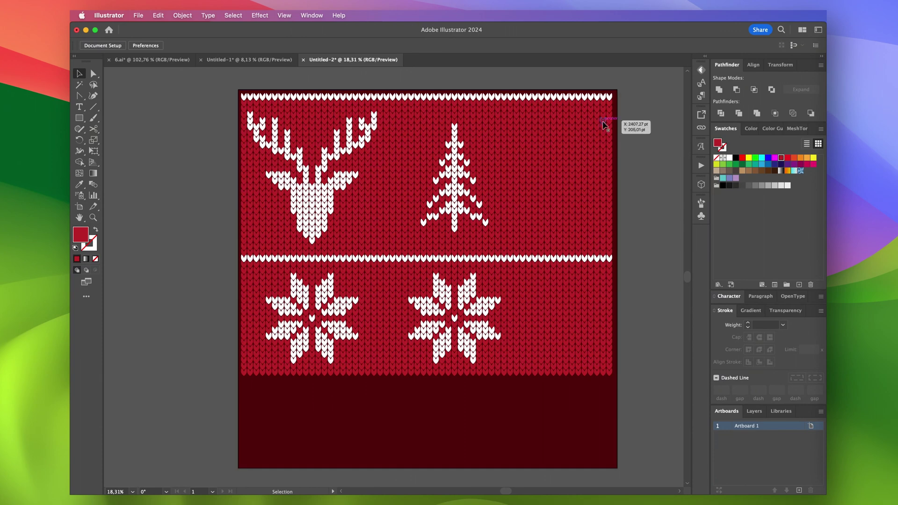
# - Duplicate the deer head over the tree as a width guide and delete all stitches beyond its outer antler
pyautogui.click(314, 219)
pyautogui.moveTo(314, 220); pyautogui.dragTo(455, 222)
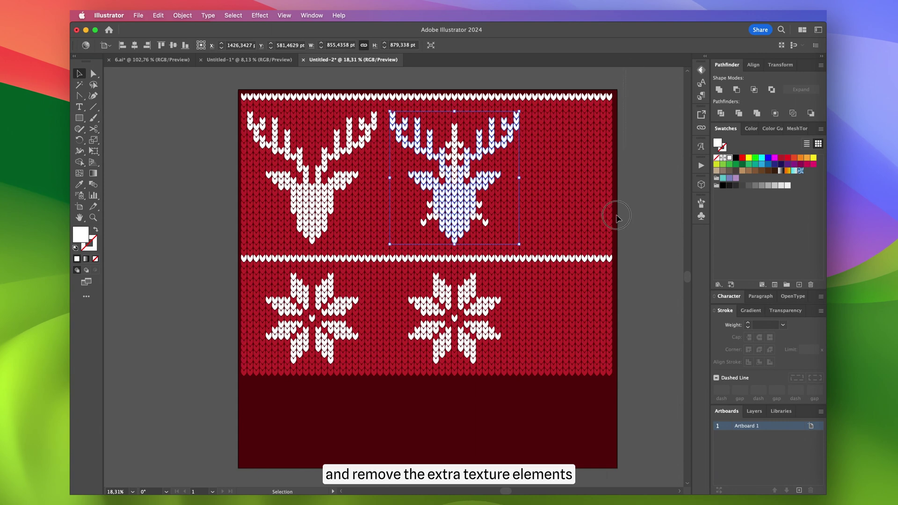
pyautogui.click(527, 391)
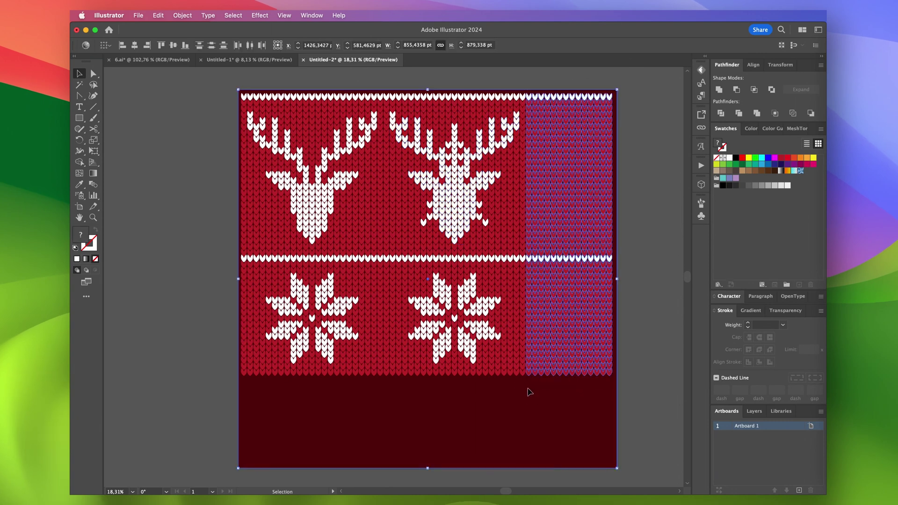
pyautogui.press('Delete')
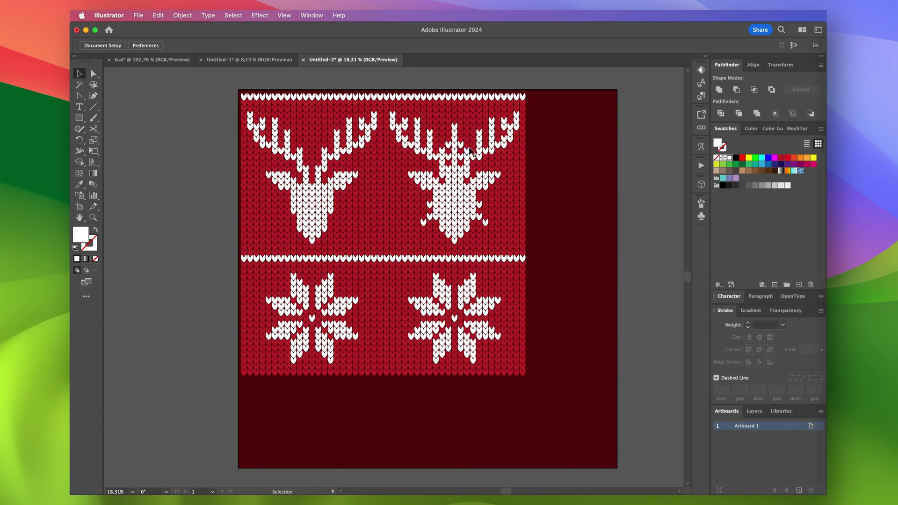
# - Delete the deer copy over the tree and group all remaining stitches and motifs without the background rectangle
pyautogui.click(470, 150)
pyautogui.press('Delete')
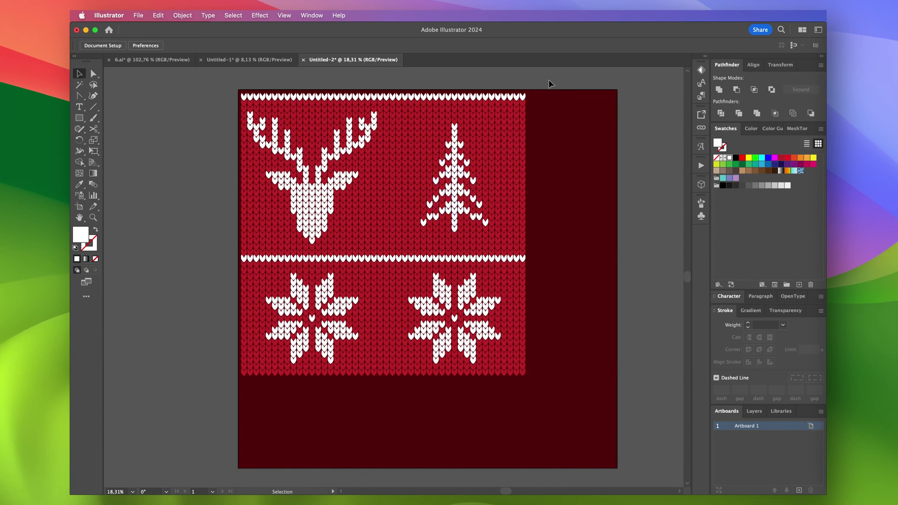
pyautogui.moveTo(548, 80); pyautogui.dragTo(257, 336)
pyautogui.moveTo(232, 387); pyautogui.dragTo(268, 393)
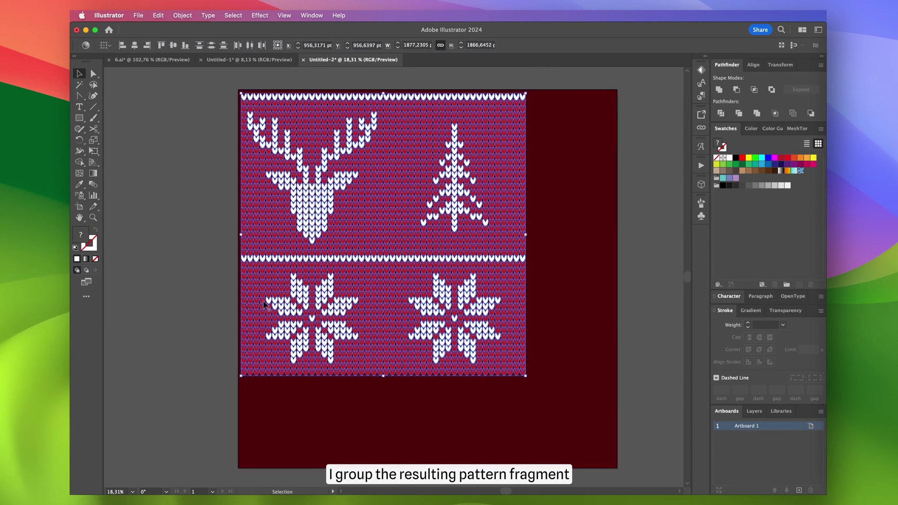
pyautogui.rightClick(347, 268)
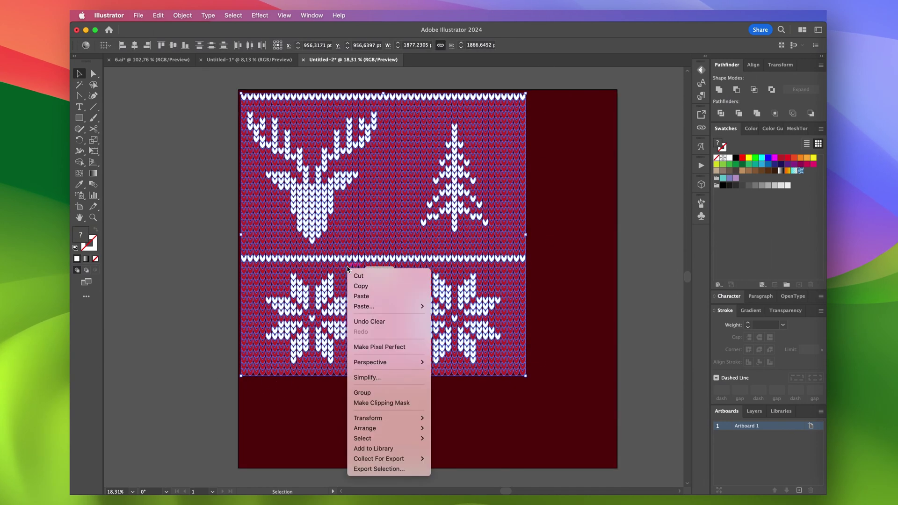
pyautogui.click(379, 393)
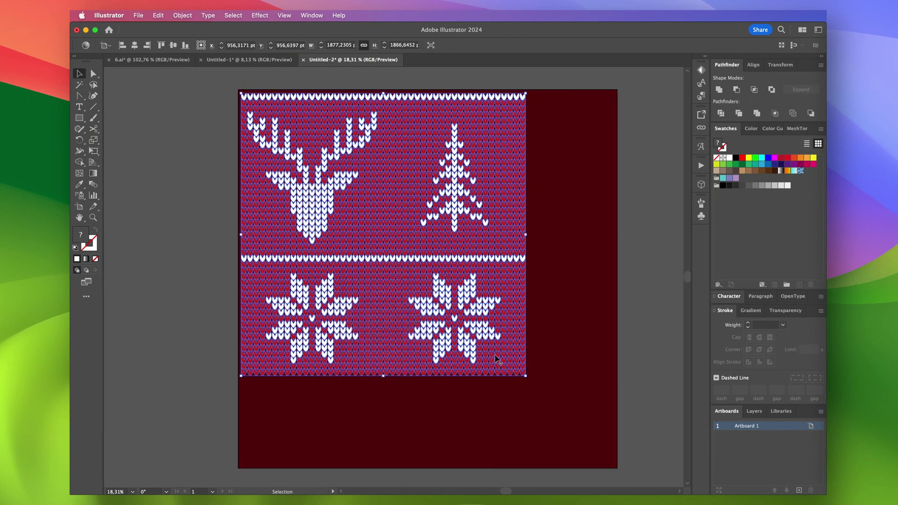
# - Scale the grouped pattern fragment down proportionally to about 698 × 694 pt
pyautogui.moveTo(525, 376); pyautogui.dragTo(346, 201)
pyautogui.scroll(5, 264, 96)
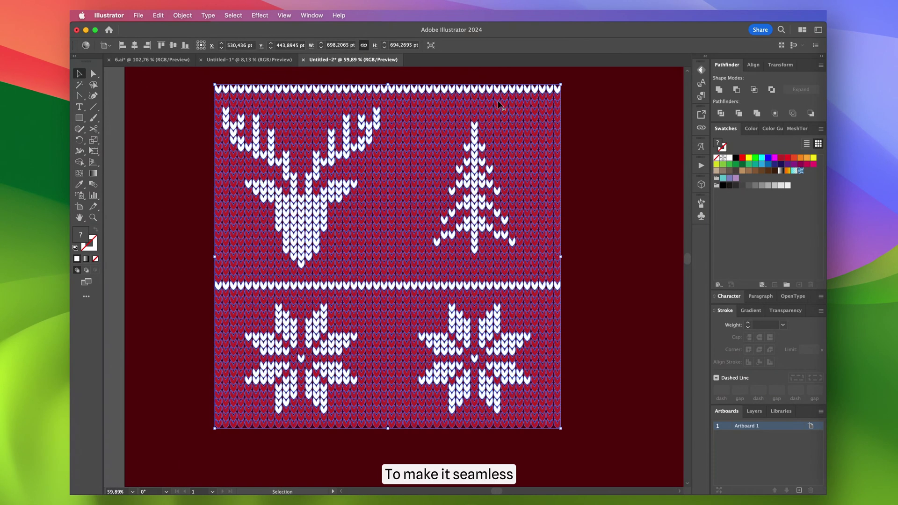
pyautogui.hscroll(2, 498, 102)
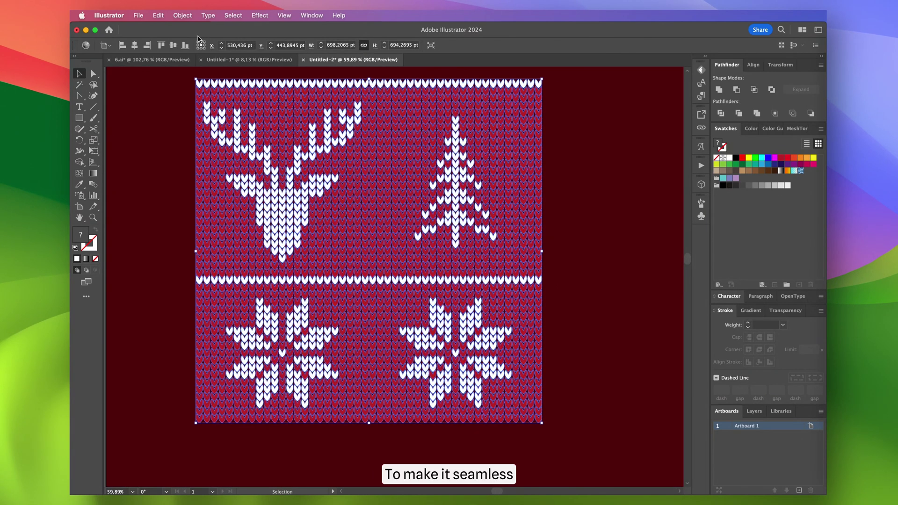
# - Make a new pattern from the grouped knitted fragment
pyautogui.click(178, 15)
pyautogui.moveTo(206, 289)
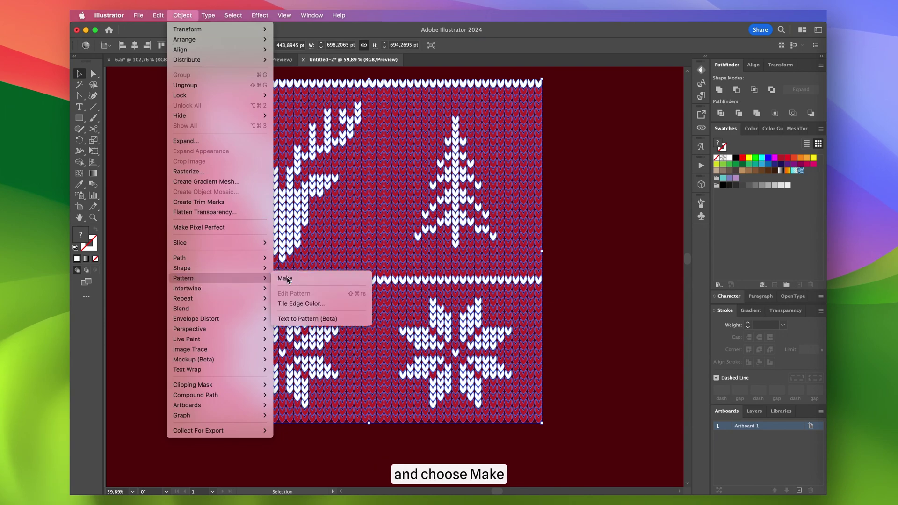
pyautogui.click(286, 280)
pyautogui.hscroll(4, 460, 188)
pyautogui.scroll(5, 460, 189)
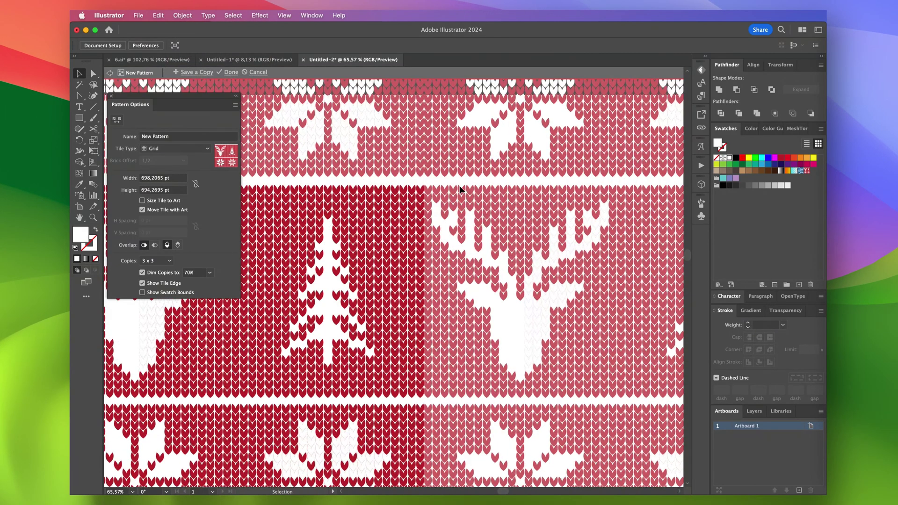
# - Set the pattern tile to 699,3 pt wide and 690,5 pt high, and name it Christmas pattern
pyautogui.scroll(-3, 461, 190)
pyautogui.scroll(5, 391, 195)
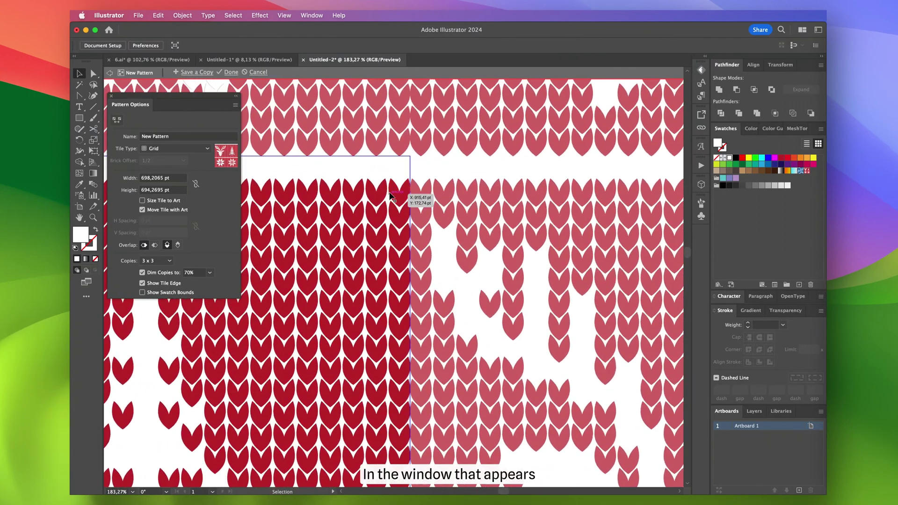
pyautogui.click(149, 178)
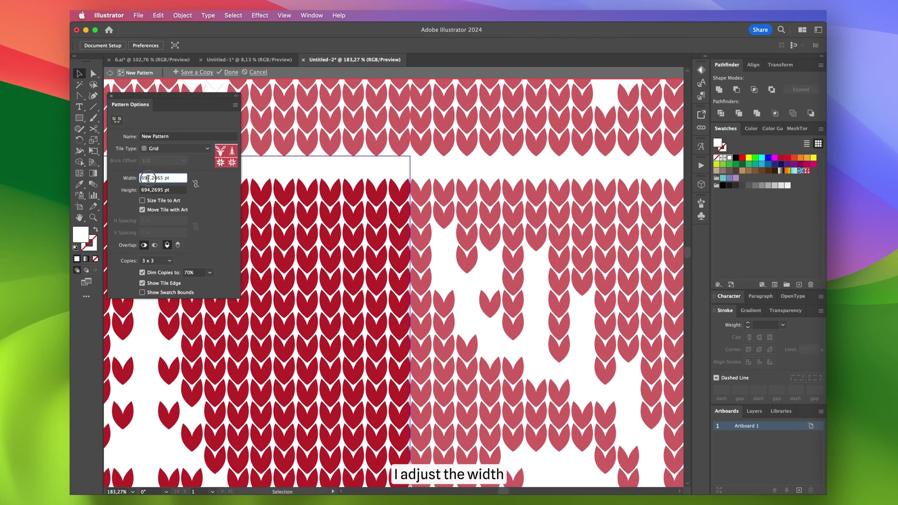
pyautogui.moveTo(148, 178); pyautogui.dragTo(163, 178)
pyautogui.write('9,3')
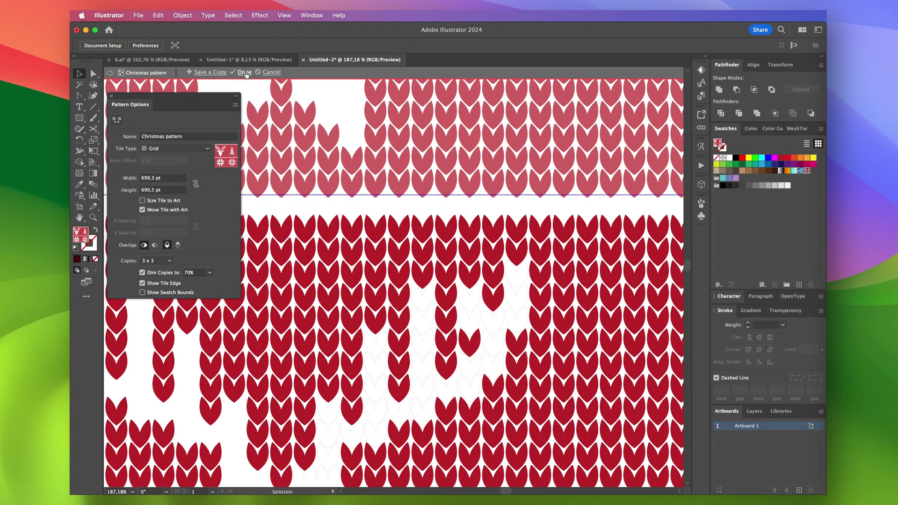
# - Draw a red square of about 9984 pt per side with the Rectangle tool and centre it horizontally on the artboard
pyautogui.click(782, 161)
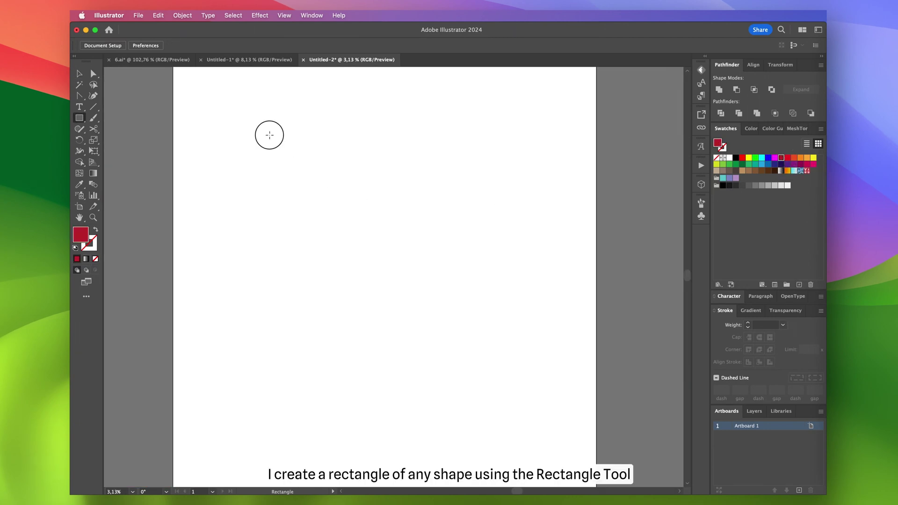
pyautogui.moveTo(270, 135); pyautogui.dragTo(528, 364)
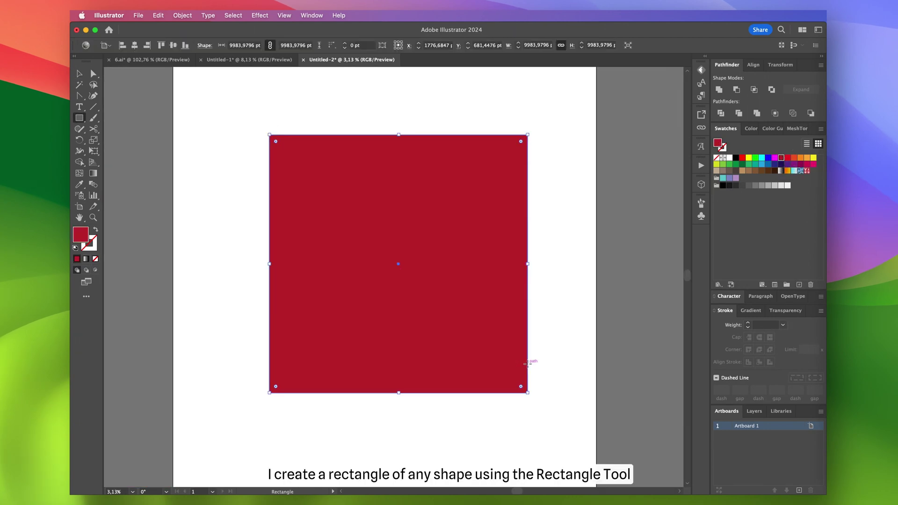
pyautogui.press('v')
pyautogui.moveTo(478, 266); pyautogui.dragTo(464, 257)
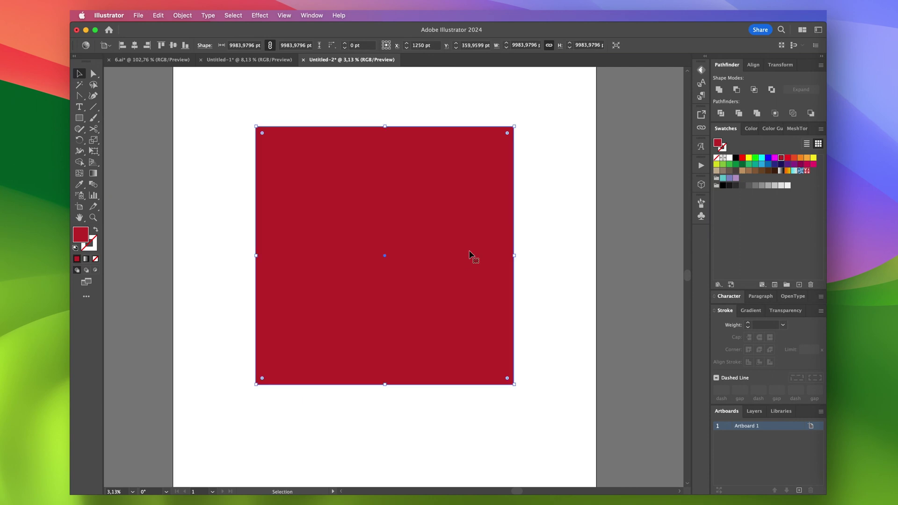
# - Change the square's fill to a darker red, hex 510208
pyautogui.click(721, 144)
pyautogui.click(646, 262)
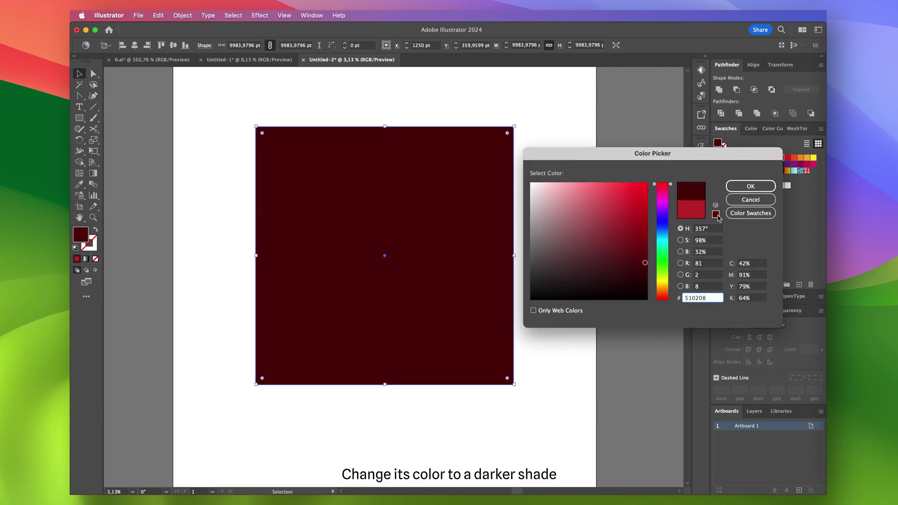
pyautogui.press('Return')
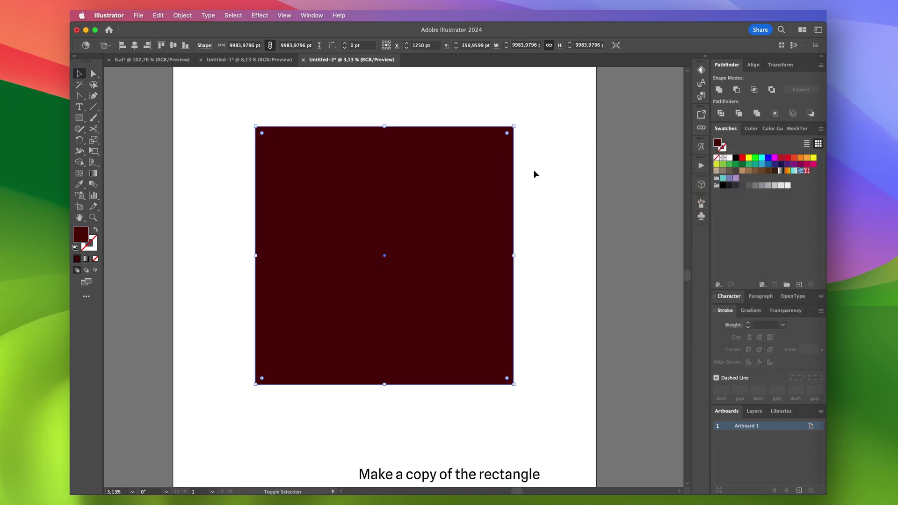
# - Fill the selected square with the saved Christmas pattern swatch and inspect the repeating motifs up close
pyautogui.click(808, 171)
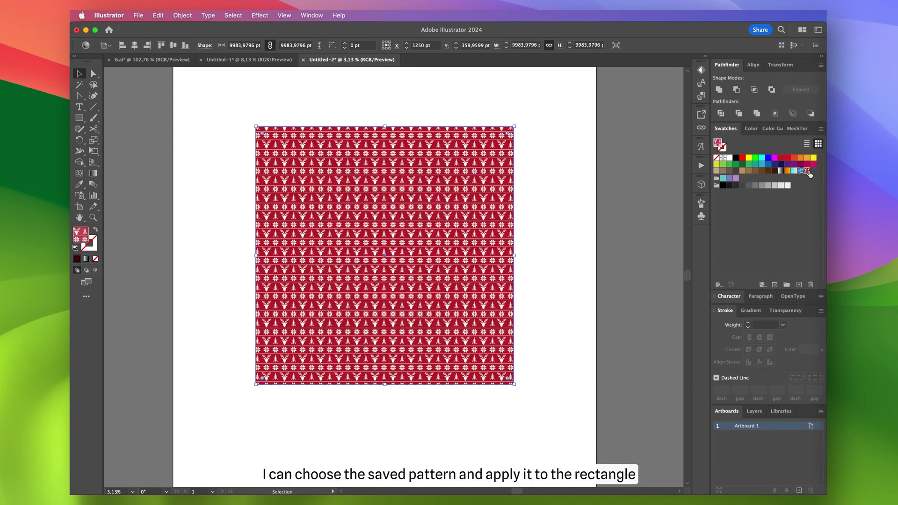
pyautogui.click(557, 168)
pyautogui.scroll(10, 426, 145)
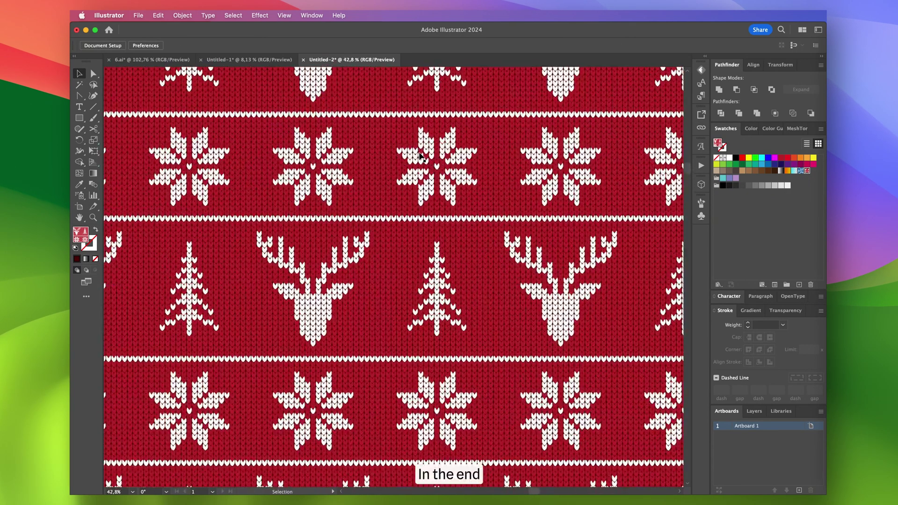
pyautogui.scroll(-5, 420, 156)
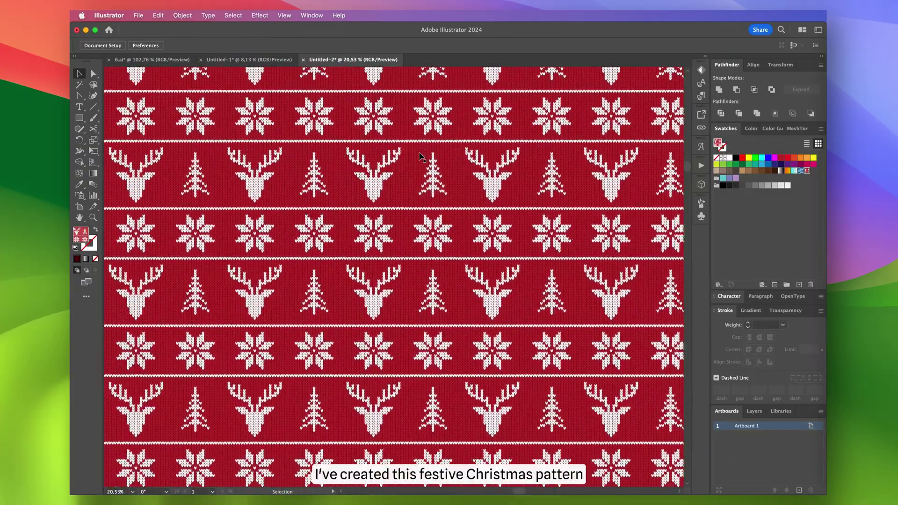